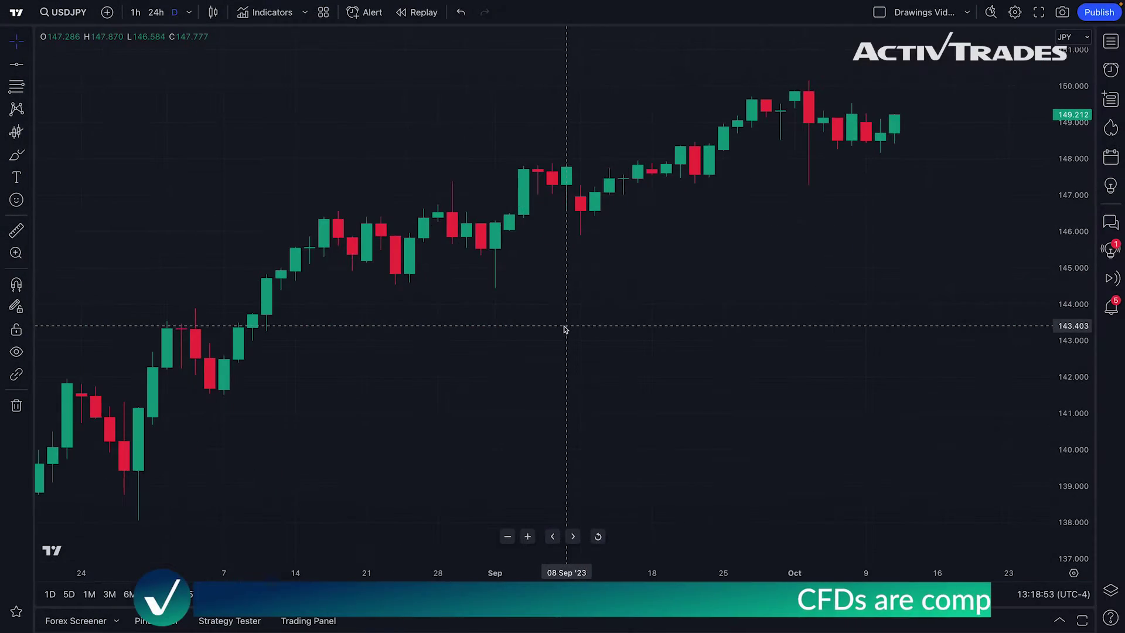
Zoom in on the USDJPY daily chart so the September–October candles fill the view
{"action": "scroll", "coordinate": [564, 330], "scroll_direction": "up", "scroll_amount": 5}
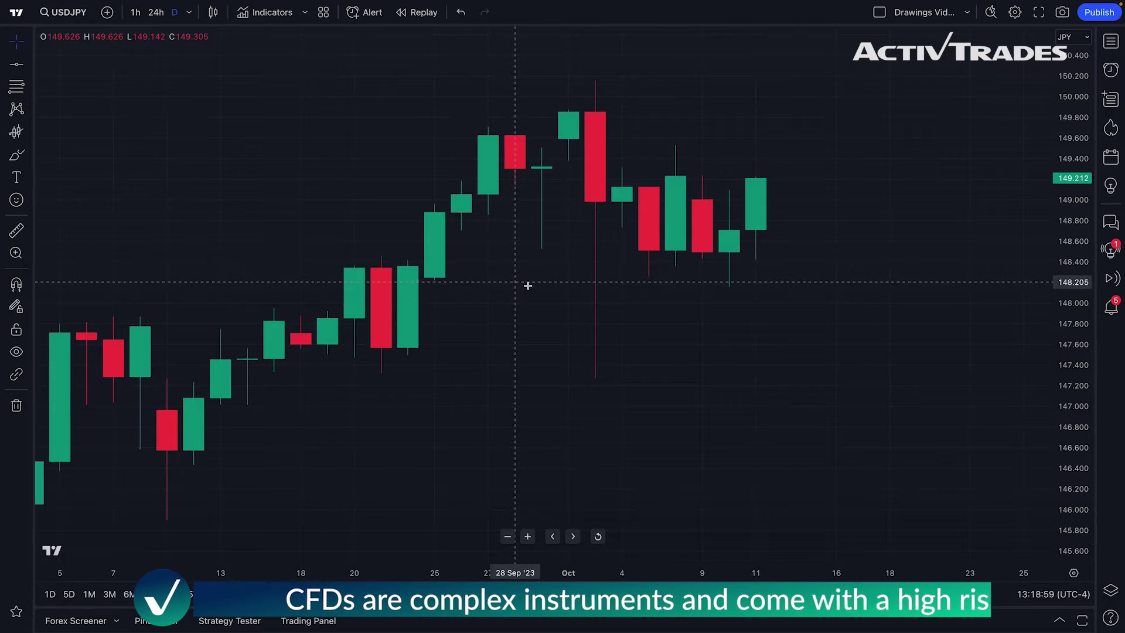
{"action": "scroll", "coordinate": [539, 295], "scroll_direction": "down", "scroll_amount": 1}
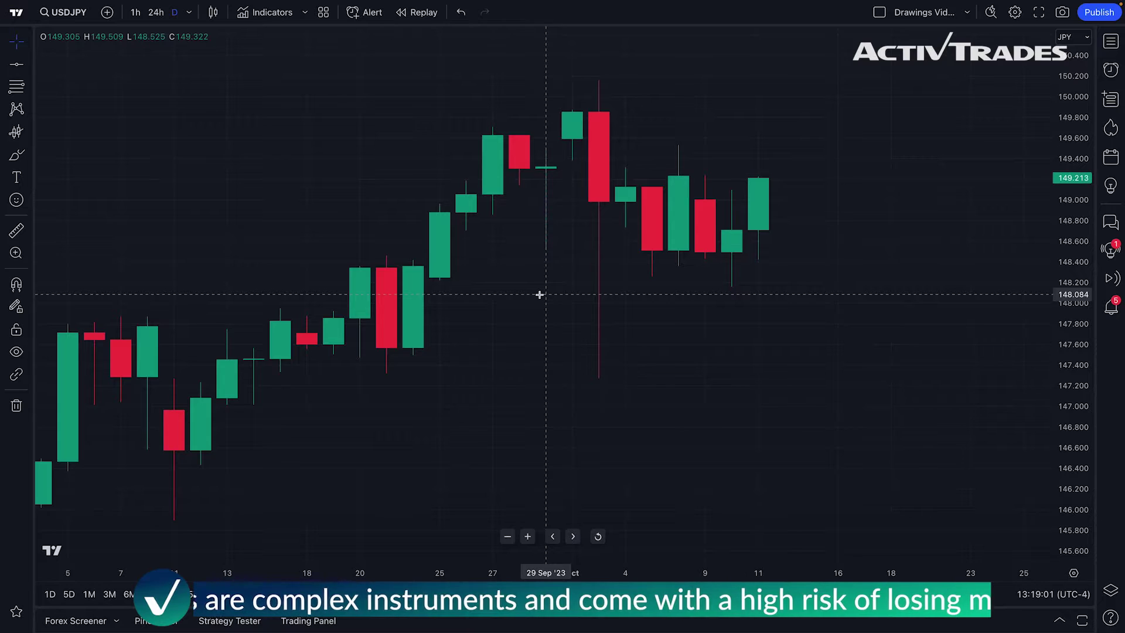
{"action": "scroll", "coordinate": [539, 294], "scroll_direction": "down", "scroll_amount": 8}
{"action": "scroll", "coordinate": [539, 294], "scroll_direction": "up", "scroll_amount": 10}
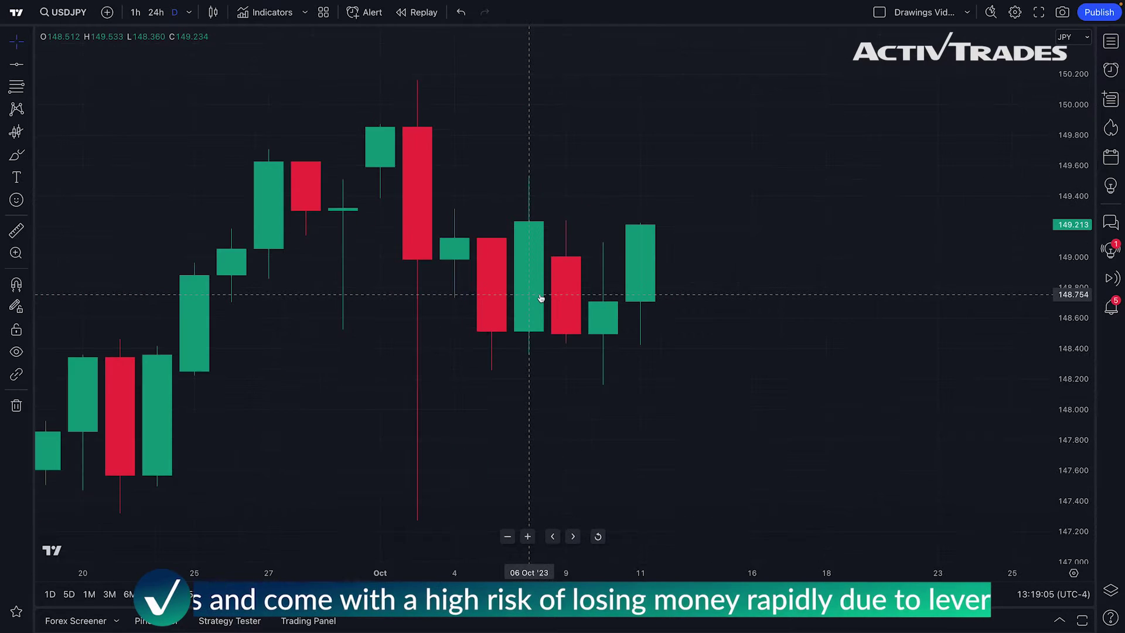
{"action": "scroll", "coordinate": [540, 297], "scroll_direction": "down", "scroll_amount": 8}
{"action": "scroll", "coordinate": [539, 294], "scroll_direction": "down", "scroll_amount": 6}
{"action": "scroll", "coordinate": [539, 295], "scroll_direction": "up", "scroll_amount": 5}
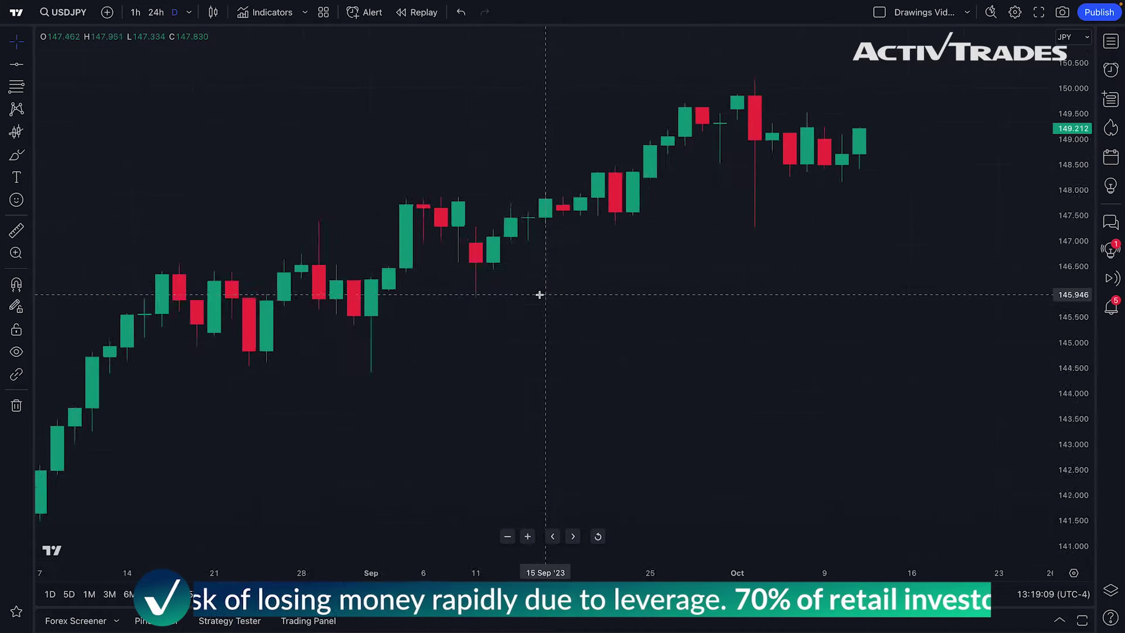
{"action": "scroll", "coordinate": [539, 295], "scroll_direction": "up", "scroll_amount": 5}
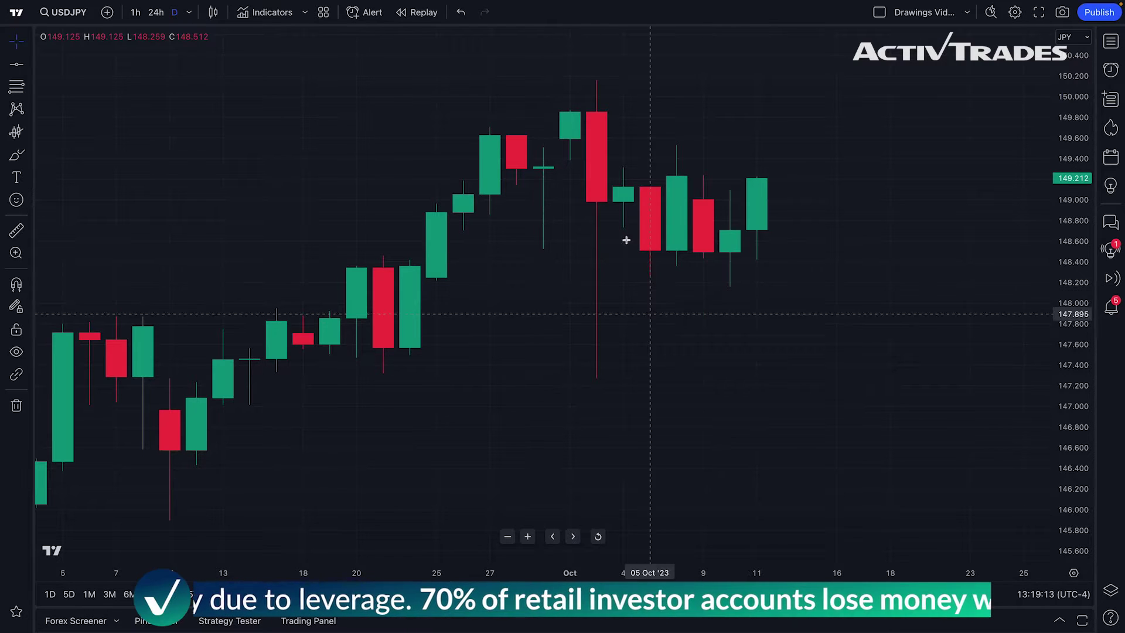
{"action": "left_click_drag", "start_coordinate": [715, 120], "coordinate": [615, 208]}
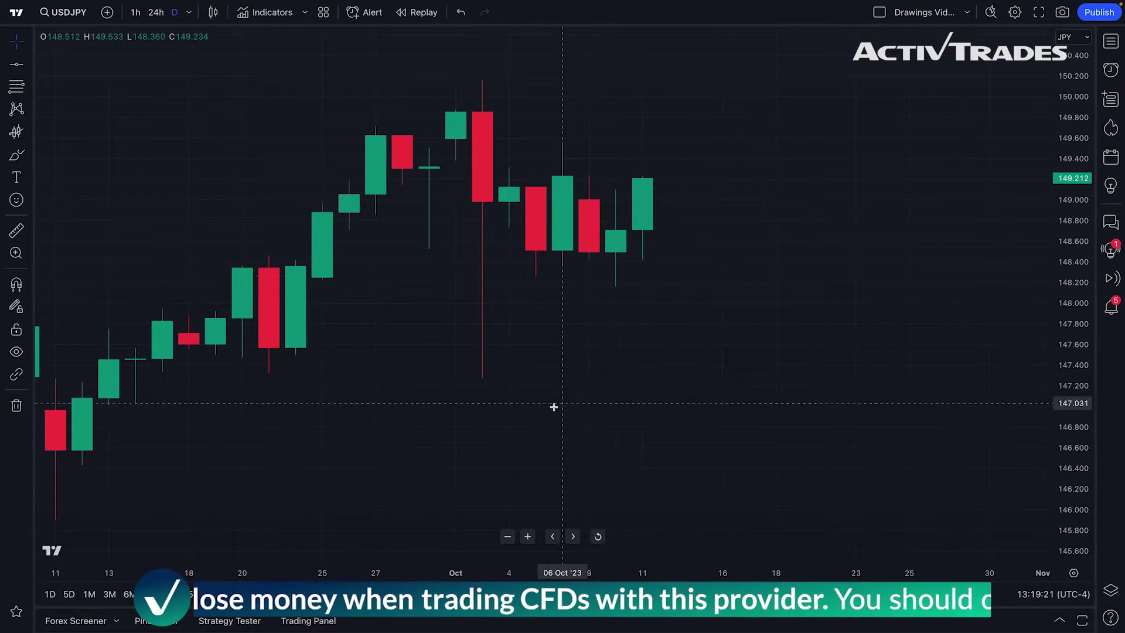
Zoom out and in, step back and forward in time, then reset to the Nov 2022–Oct 2023 view
{"action": "left_click", "coordinate": [507, 537]}
{"action": "left_click", "coordinate": [507, 537]}
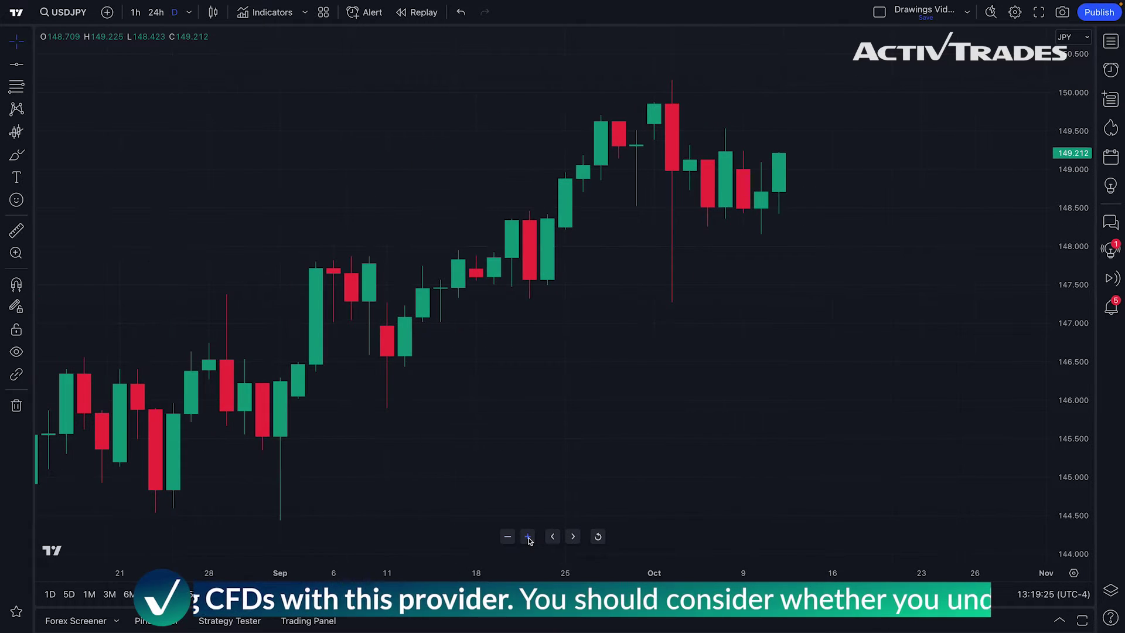
{"action": "left_click", "coordinate": [528, 537]}
{"action": "left_click", "coordinate": [528, 537]}
{"action": "left_click", "coordinate": [553, 537]}
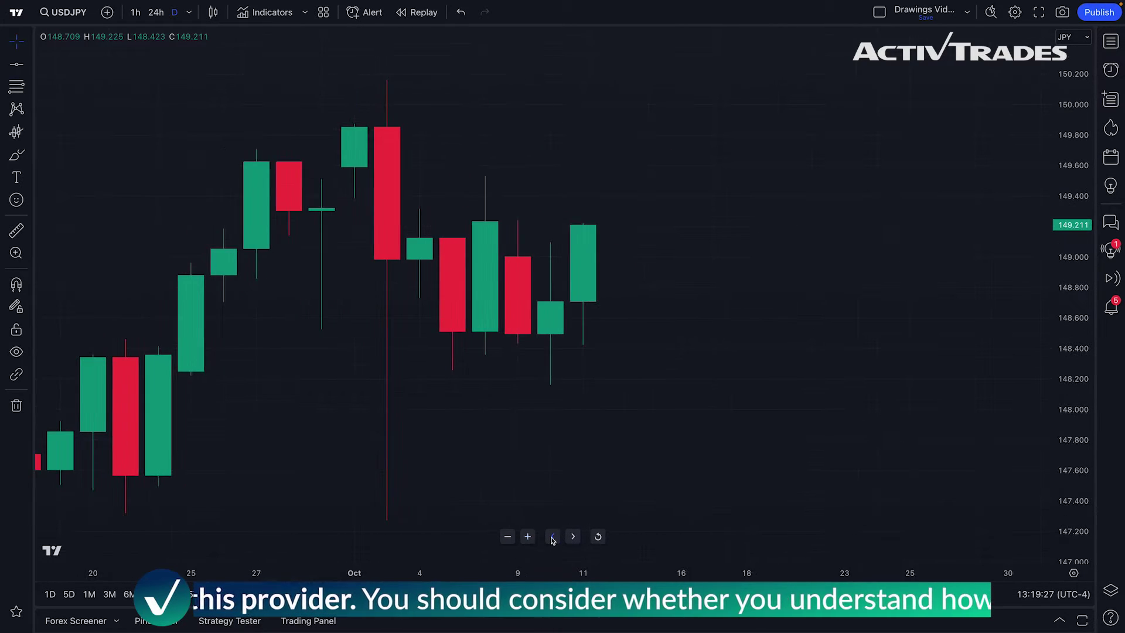
{"action": "left_click", "coordinate": [573, 537]}
{"action": "left_click", "coordinate": [573, 537]}
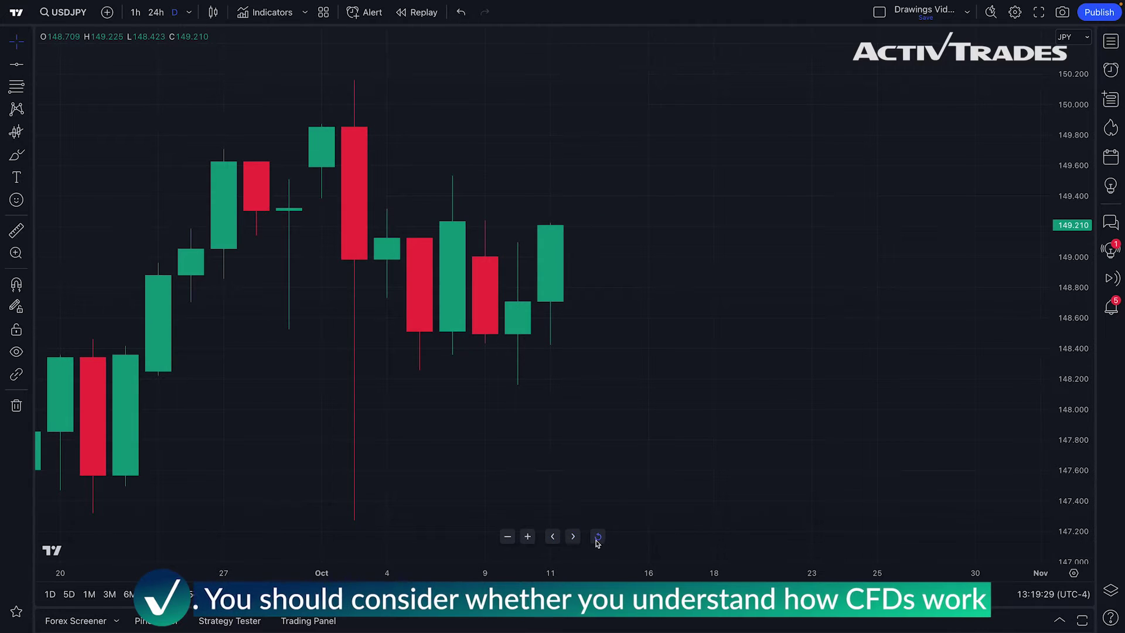
{"action": "left_click", "coordinate": [599, 536]}
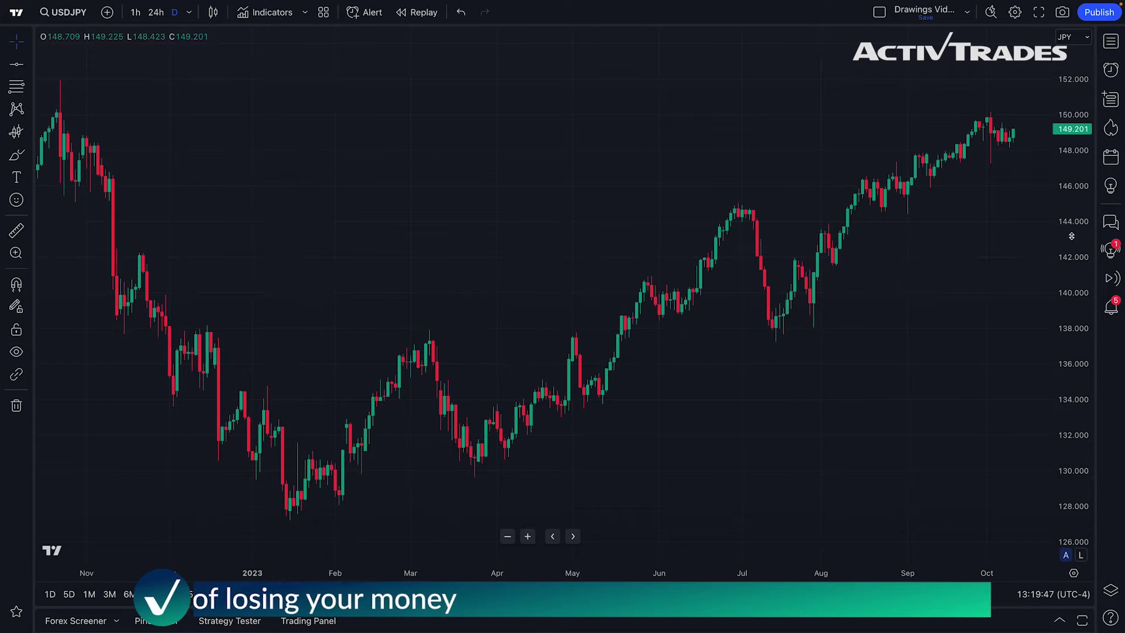
Compress the price scale, narrow the time range, and toggle logarithmic scale on and off
{"action": "mouse_move", "coordinate": [1072, 231]}
{"action": "left_mouse_down"}
{"action": "mouse_move", "coordinate": [1076, 430]}
{"action": "mouse_move", "coordinate": [1075, 249]}
{"action": "left_mouse_up"}
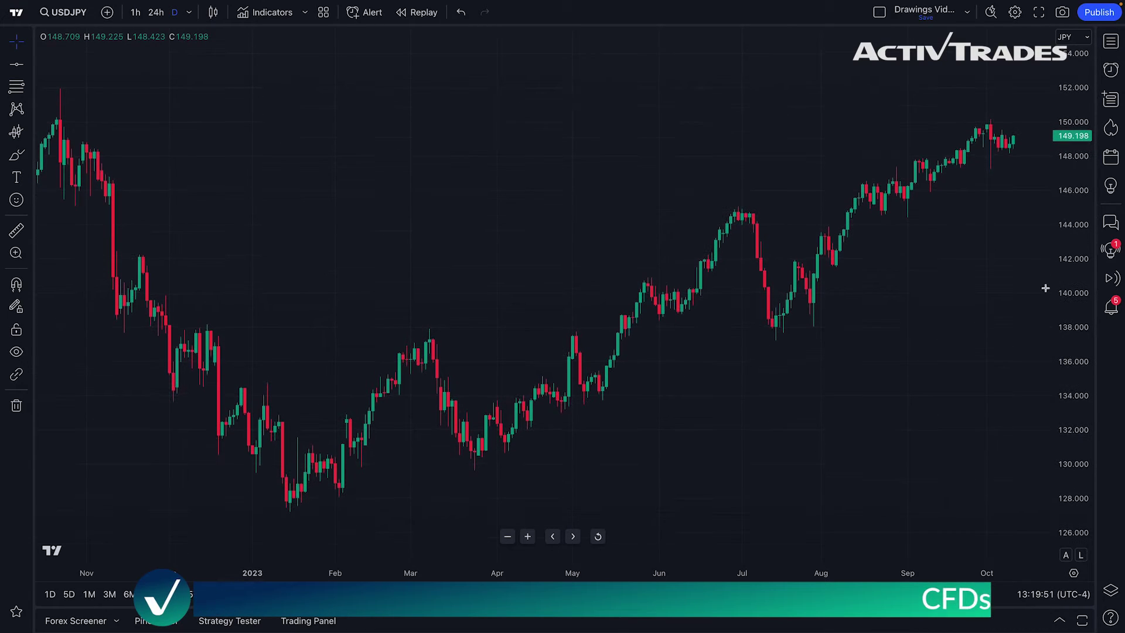
{"action": "left_click_drag", "start_coordinate": [747, 572], "coordinate": [697, 574]}
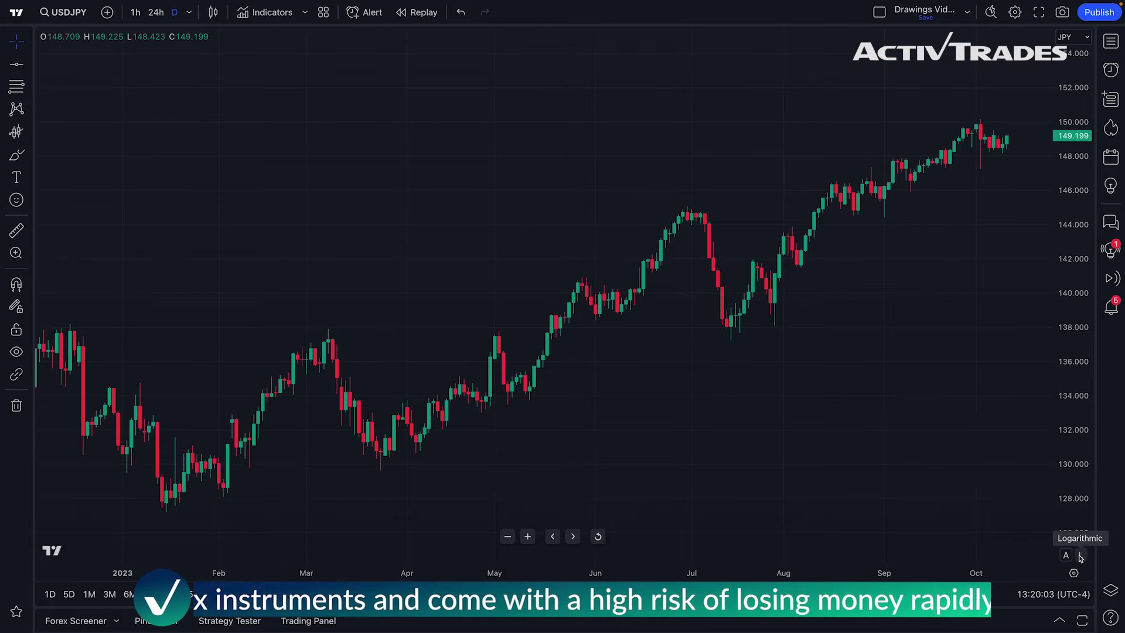
{"action": "left_click", "coordinate": [1081, 555]}
{"action": "left_click", "coordinate": [1082, 556]}
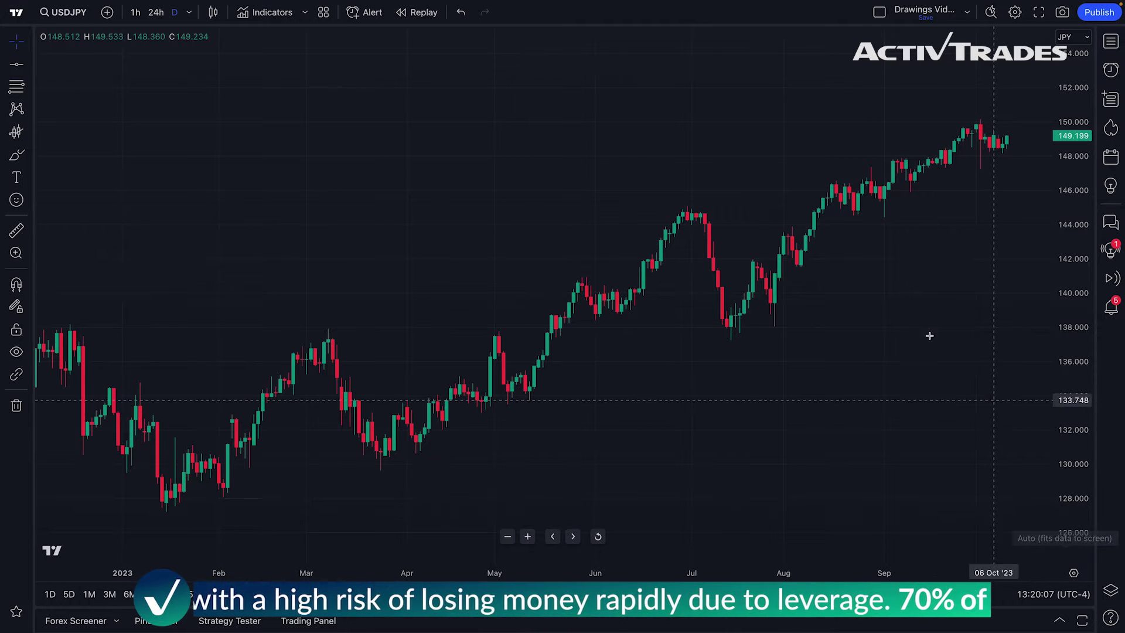
Zoom in further and auto-fit the price scale to the candles around 144–150
{"action": "scroll", "coordinate": [882, 310], "scroll_direction": "up", "scroll_amount": 5}
{"action": "scroll", "coordinate": [883, 310], "scroll_direction": "up", "scroll_amount": 2}
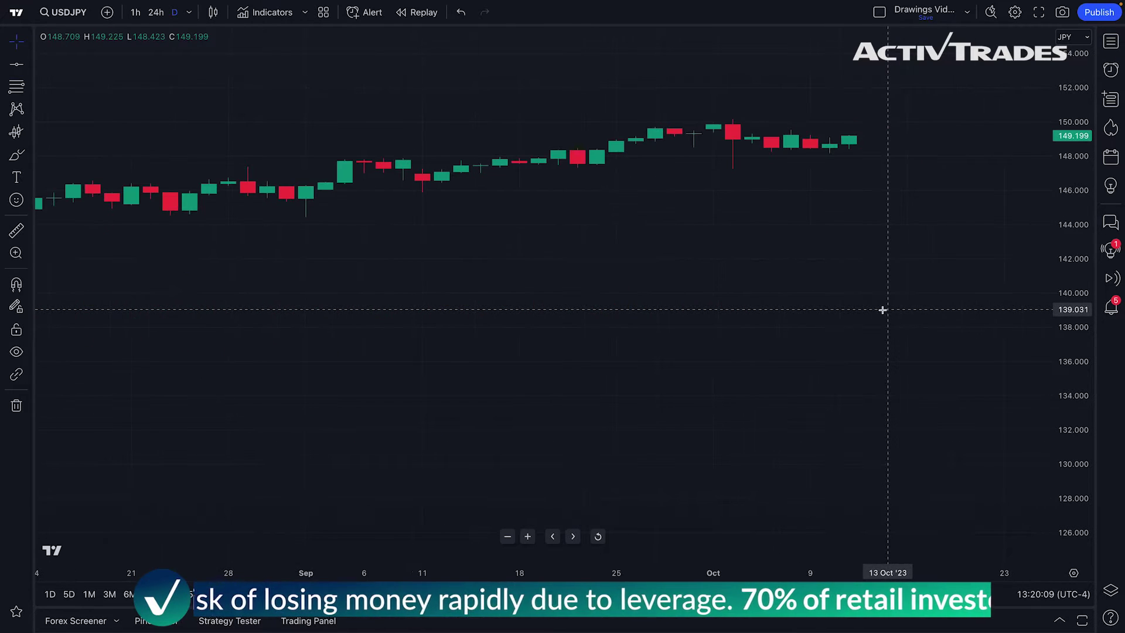
{"action": "left_click_drag", "start_coordinate": [1061, 221], "coordinate": [1070, 554]}
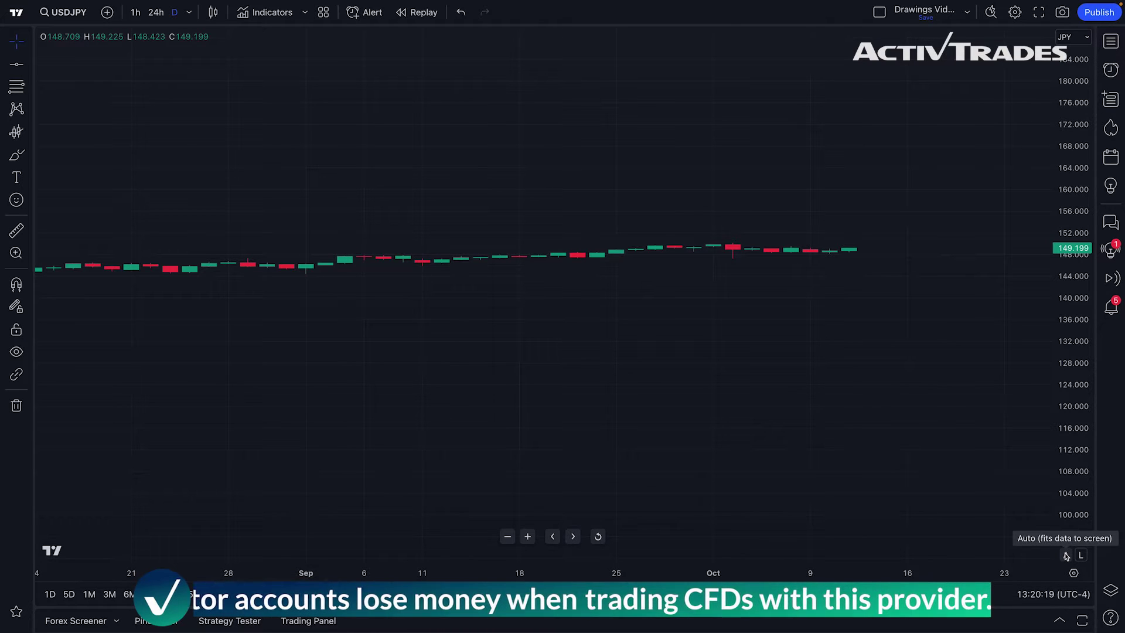
{"action": "left_click", "coordinate": [1066, 555]}
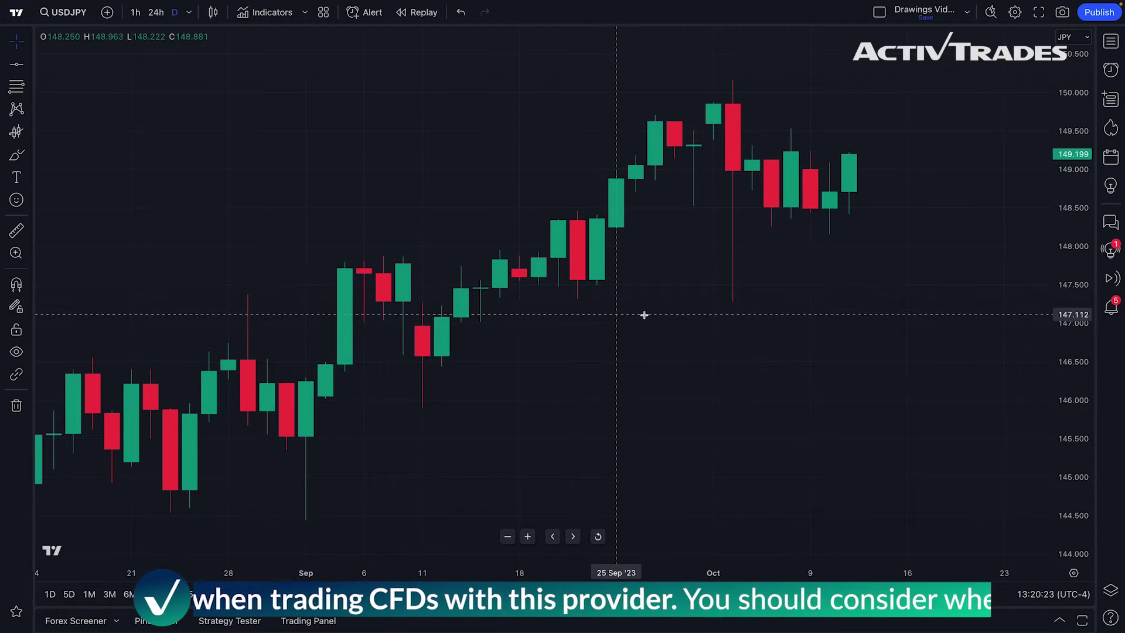
Zoom the chart out and back in to show candles from early August near 138 to mid-October near 150
{"action": "scroll", "coordinate": [665, 334], "scroll_direction": "up", "scroll_amount": 1}
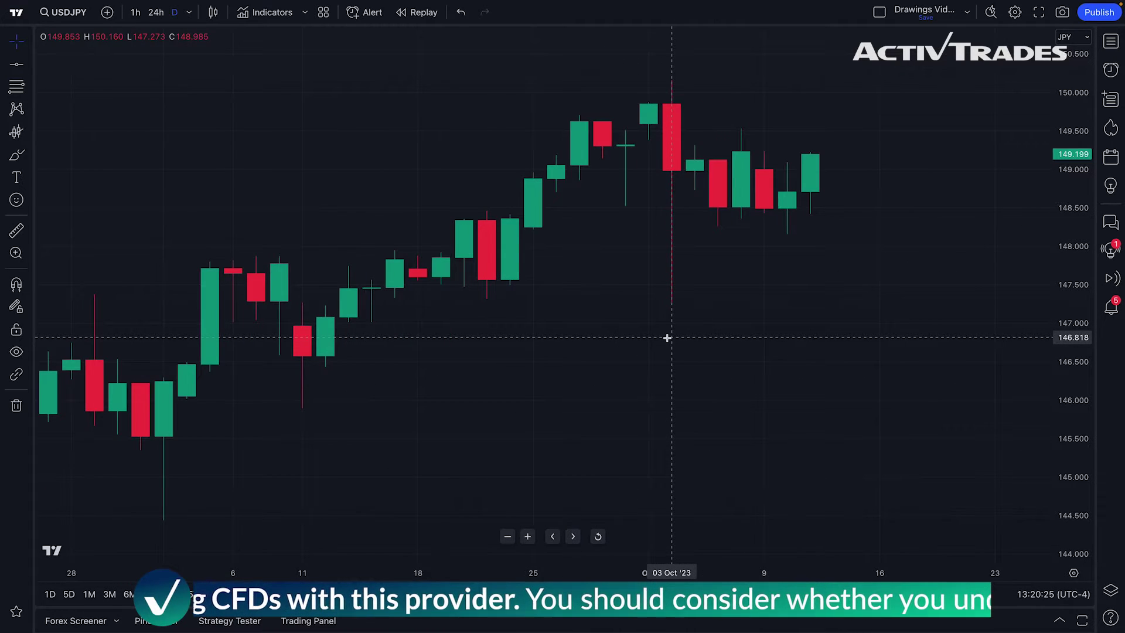
{"action": "scroll", "coordinate": [667, 338], "scroll_direction": "down", "scroll_amount": 8}
{"action": "scroll", "coordinate": [667, 338], "scroll_direction": "down", "scroll_amount": 3}
{"action": "scroll", "coordinate": [667, 338], "scroll_direction": "up", "scroll_amount": 3}
{"action": "scroll", "coordinate": [667, 338], "scroll_direction": "up", "scroll_amount": 3}
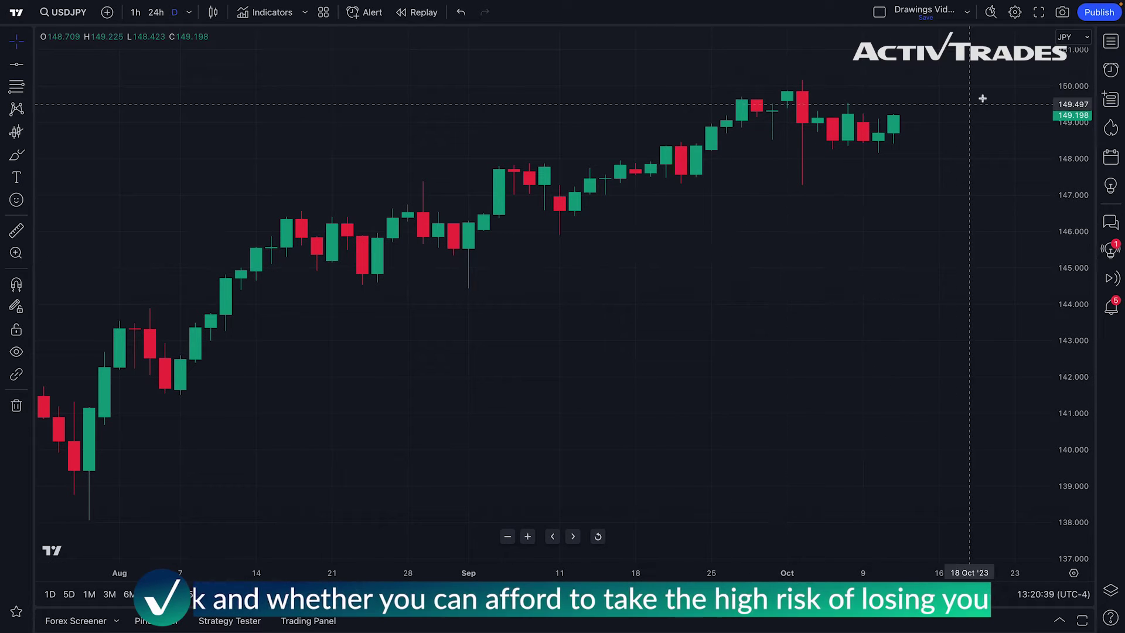
Open Chart settings from the chart's context menu and move the dialog off the chart centre
{"action": "left_click", "coordinate": [1016, 13]}
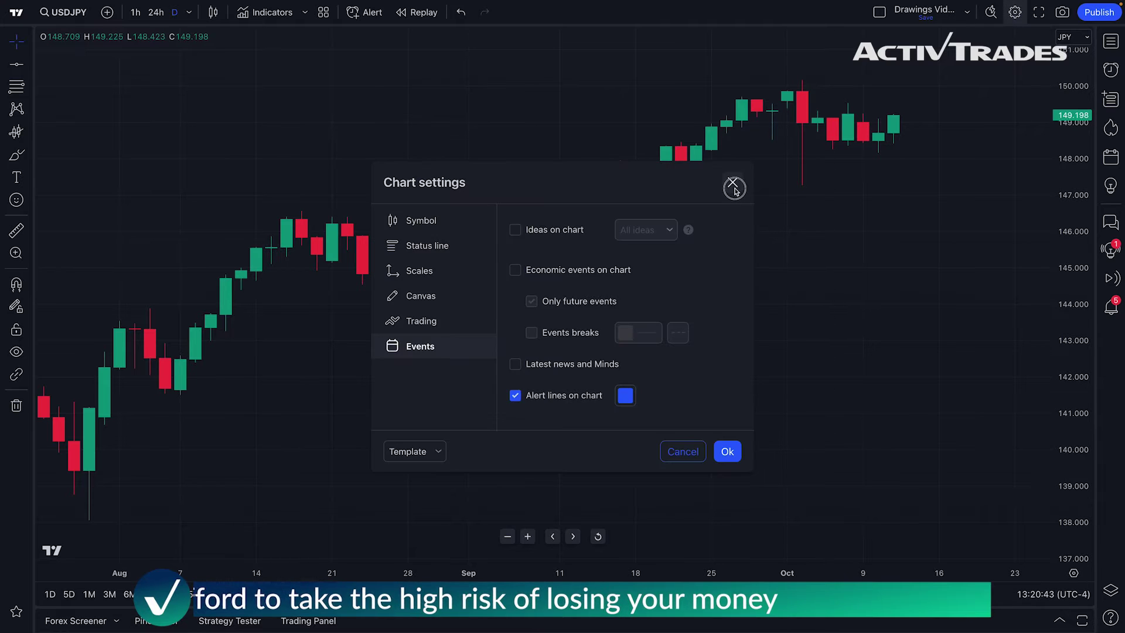
{"action": "left_click", "coordinate": [733, 185]}
{"action": "right_click", "coordinate": [404, 120]}
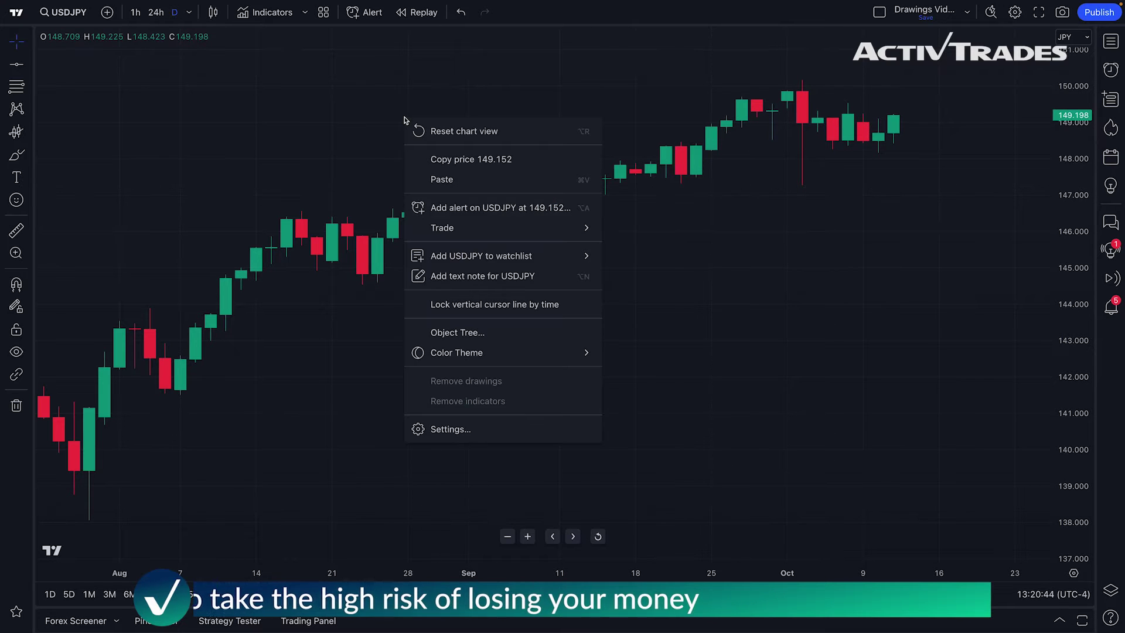
{"action": "left_click", "coordinate": [465, 431]}
{"action": "left_click", "coordinate": [434, 224]}
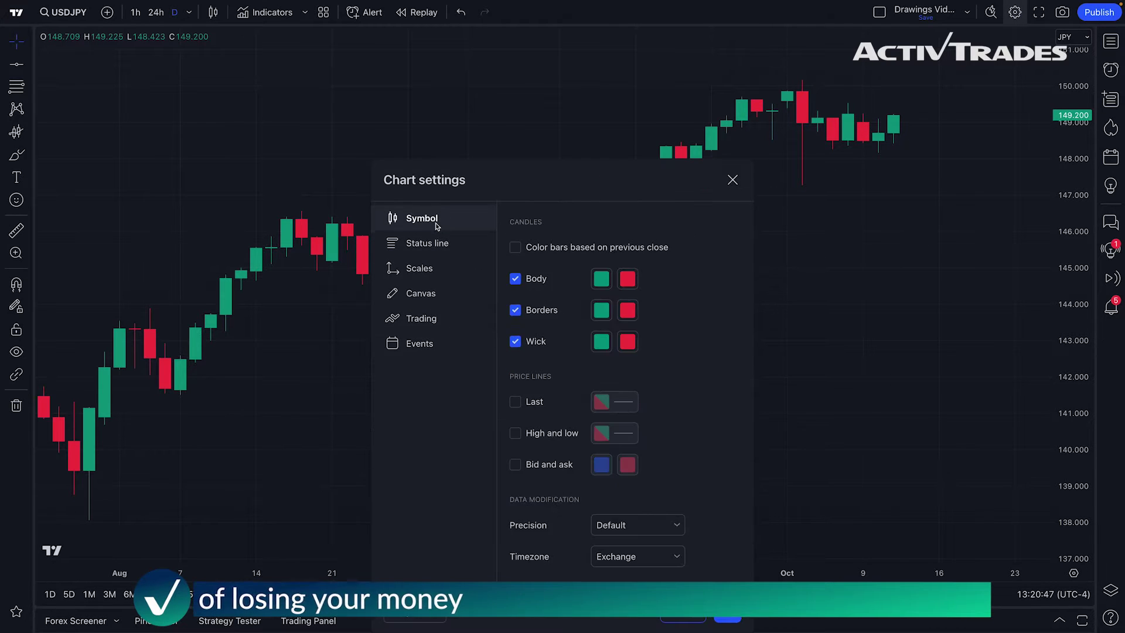
{"action": "left_click_drag", "start_coordinate": [512, 181], "coordinate": [226, 88]}
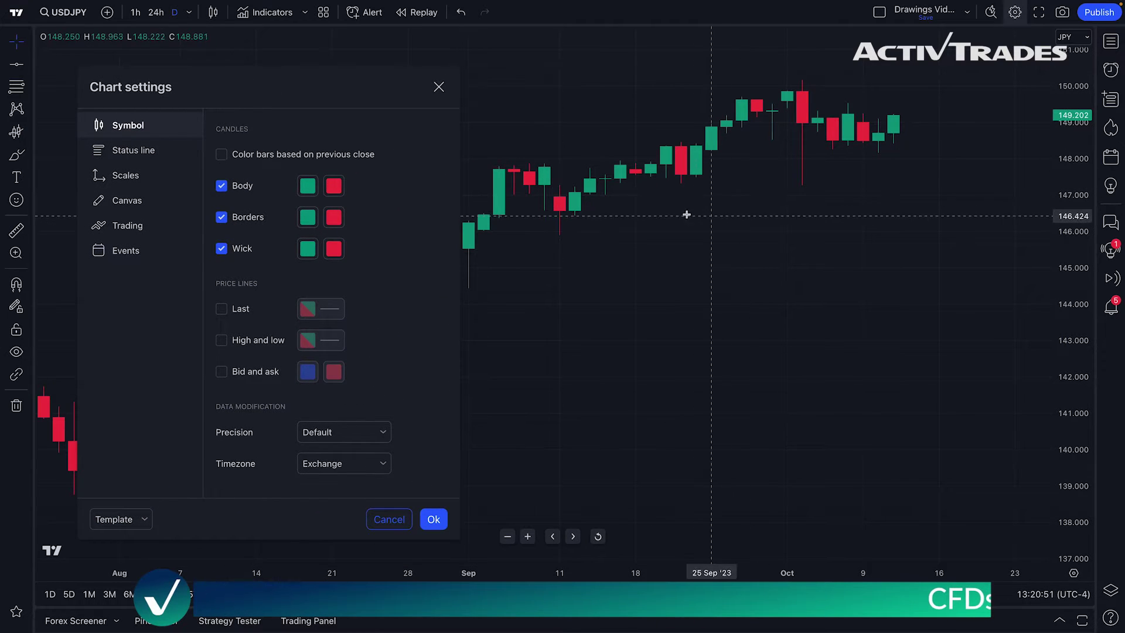
Browse the Status line, Scales and Canvas sections of Chart settings
{"action": "left_click", "coordinate": [153, 150]}
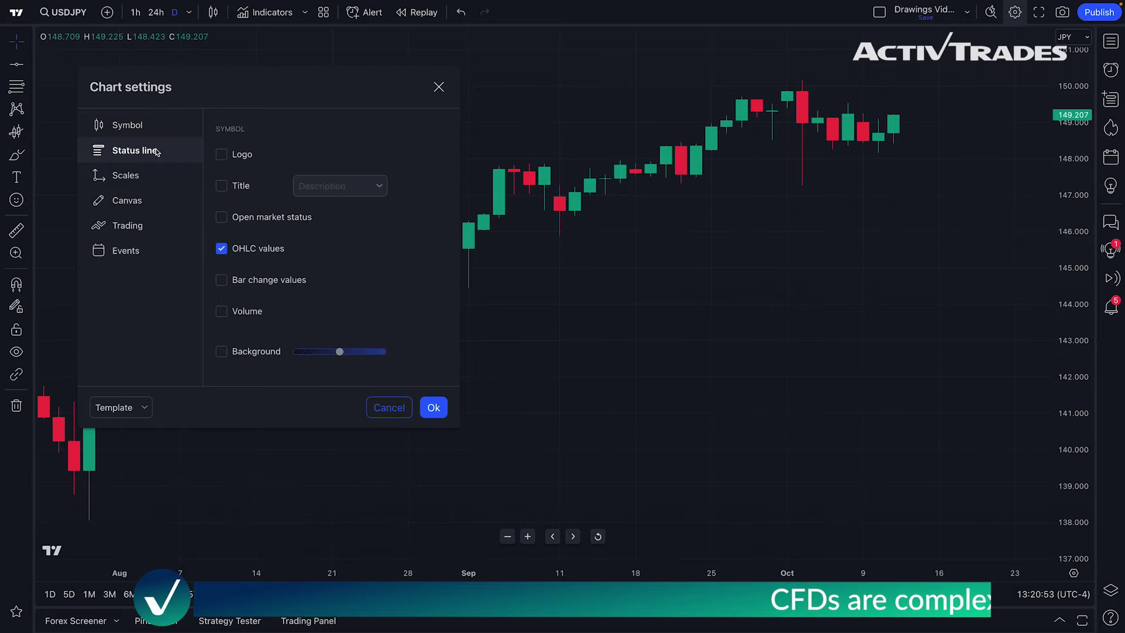
{"action": "left_click", "coordinate": [146, 176]}
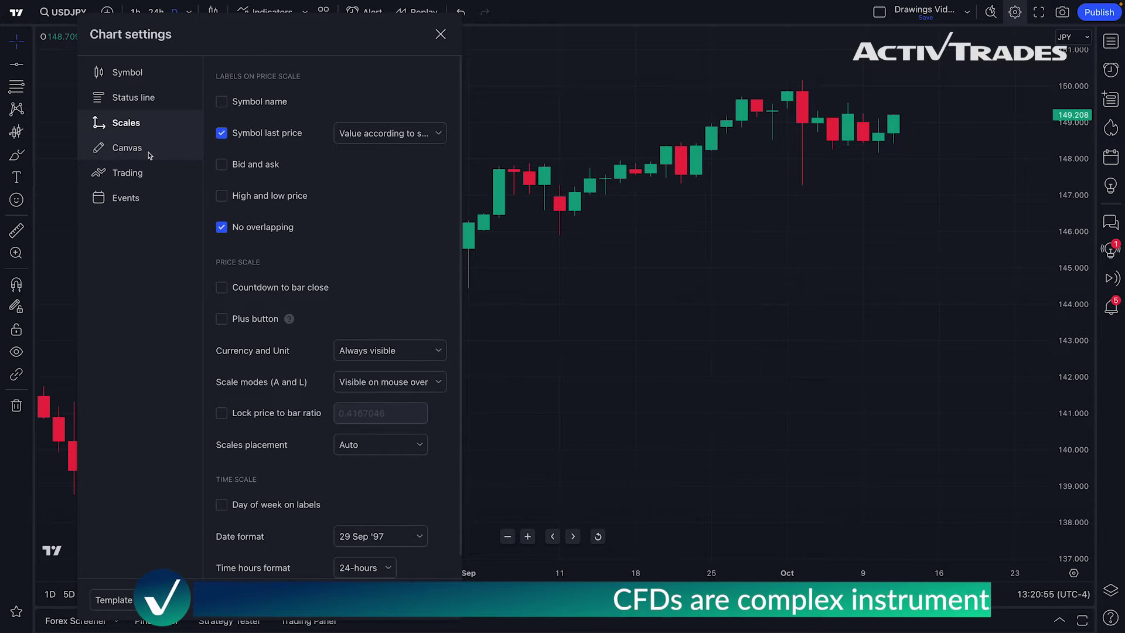
{"action": "left_click", "coordinate": [150, 153]}
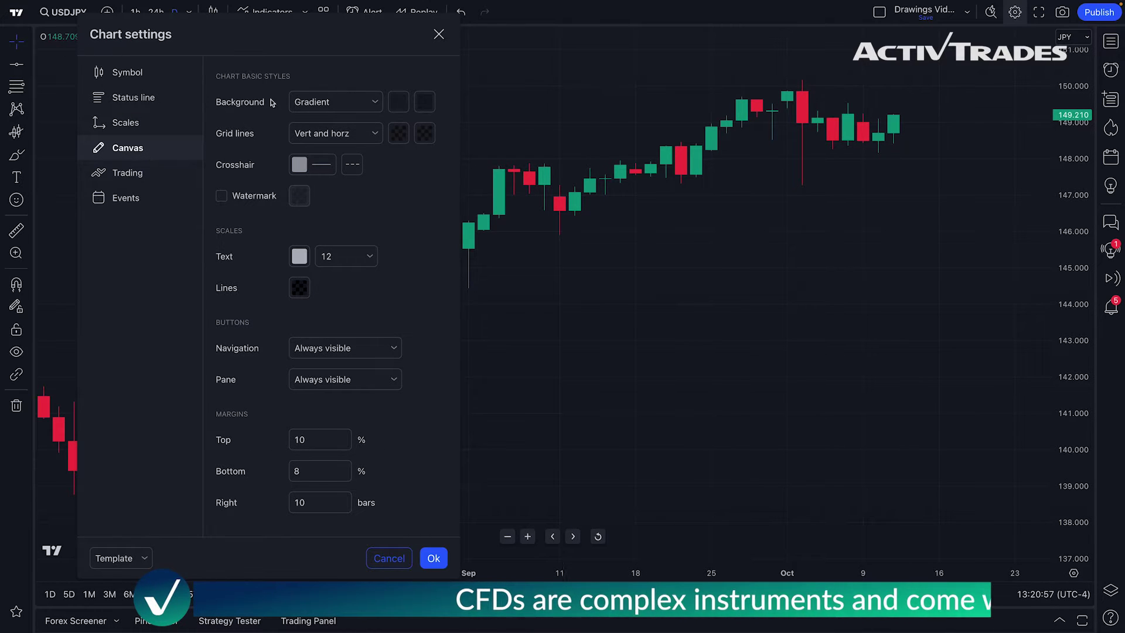
Make the chart background a solid colour and preview blue, purple and crimson
{"action": "left_click", "coordinate": [370, 103]}
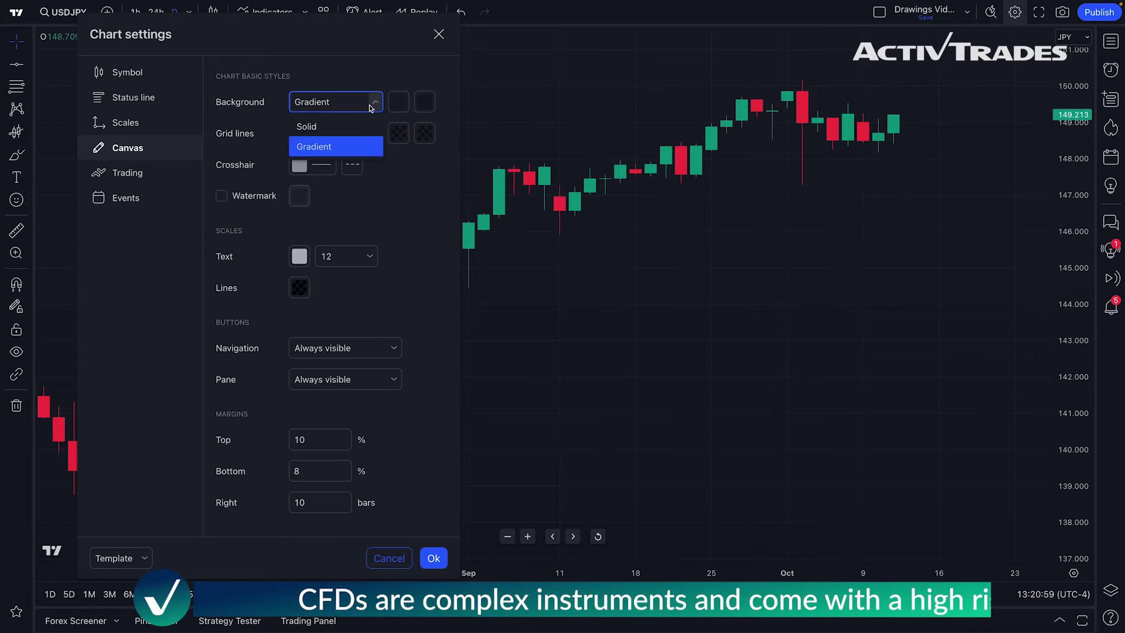
{"action": "left_click", "coordinate": [349, 125]}
{"action": "left_click", "coordinate": [397, 106]}
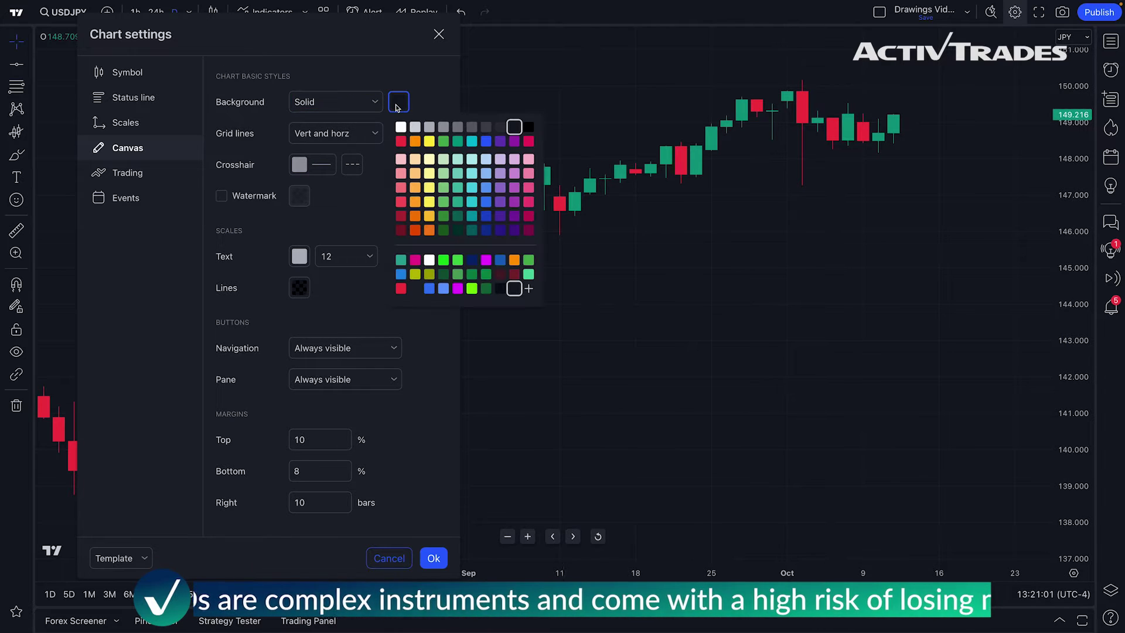
{"action": "left_click", "coordinate": [487, 142]}
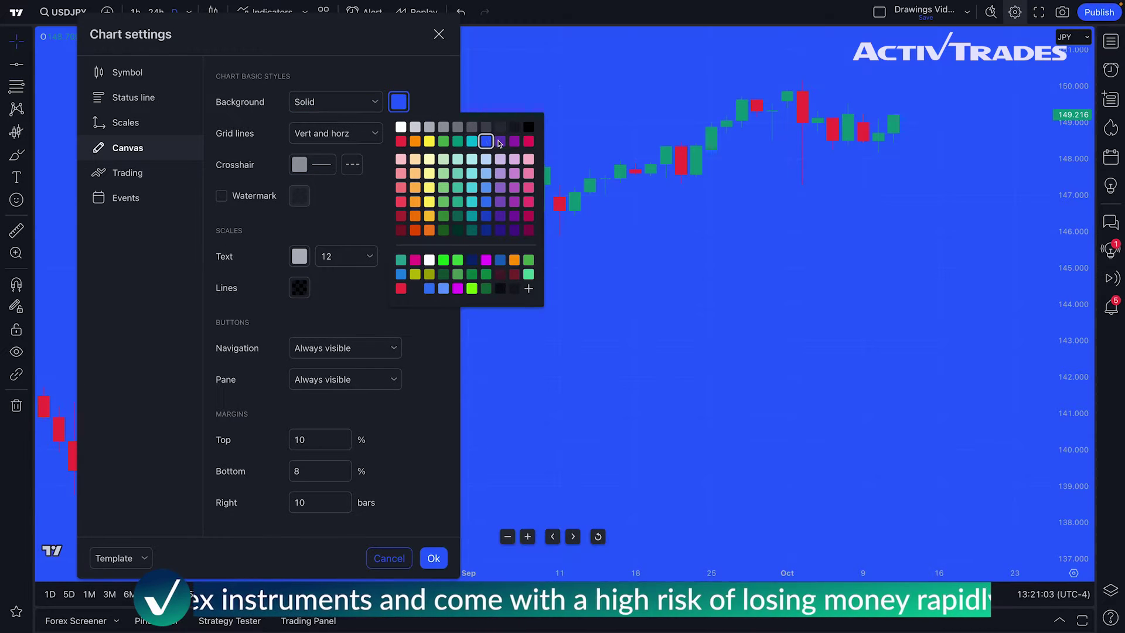
{"action": "left_click", "coordinate": [500, 142]}
{"action": "left_click", "coordinate": [529, 142]}
Preview red, orange, yellow, green, teal and cyan backgrounds, then settle on dark grey
{"action": "left_click", "coordinate": [401, 142]}
{"action": "left_click", "coordinate": [415, 142]}
{"action": "left_click", "coordinate": [430, 142]}
{"action": "left_click", "coordinate": [444, 142]}
{"action": "left_click", "coordinate": [458, 142]}
{"action": "left_click", "coordinate": [472, 142]}
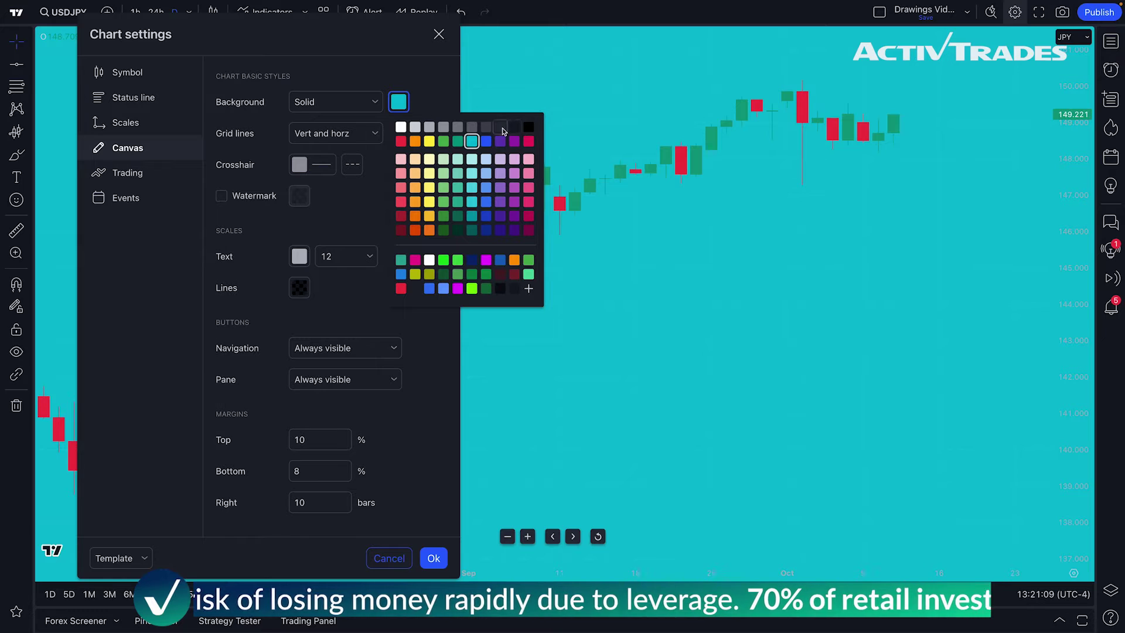
{"action": "left_click", "coordinate": [500, 127]}
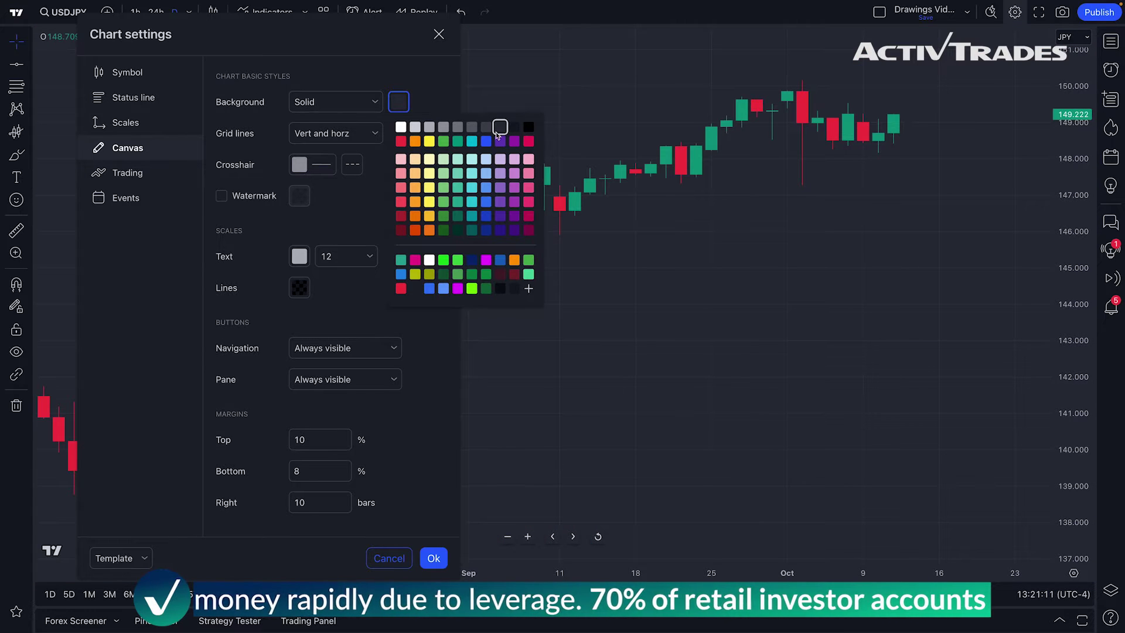
{"action": "left_click", "coordinate": [429, 98]}
Browse the Trading, Events, Canvas, Scales and Status line tabs, view Symbol candle colours, then close settings
{"action": "left_click", "coordinate": [152, 172]}
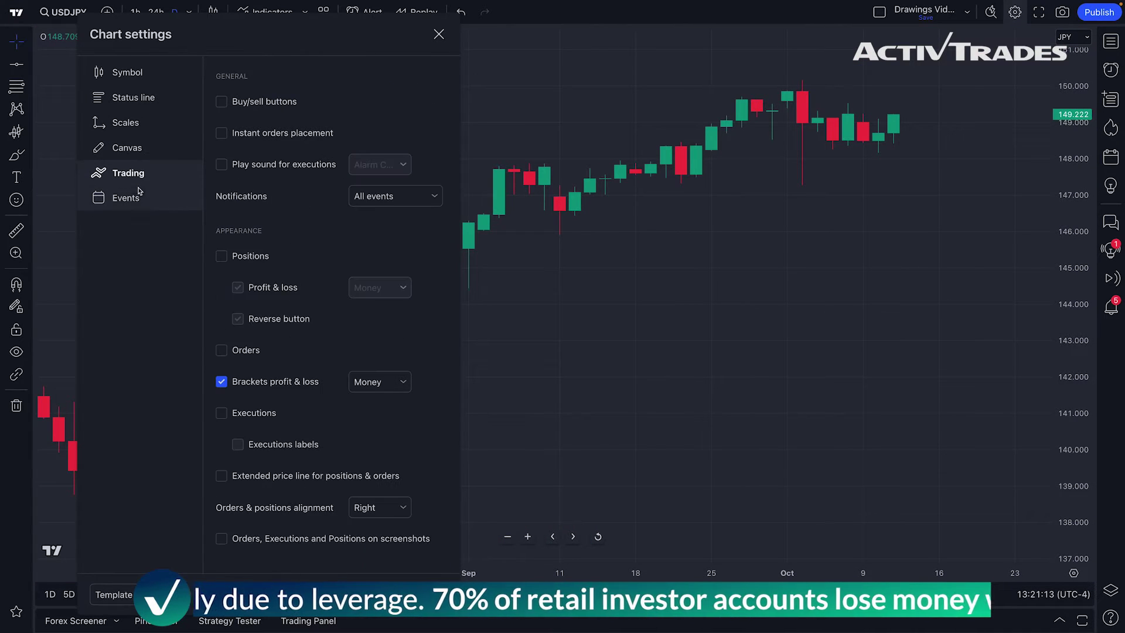
{"action": "left_click", "coordinate": [133, 201]}
{"action": "left_click", "coordinate": [131, 180]}
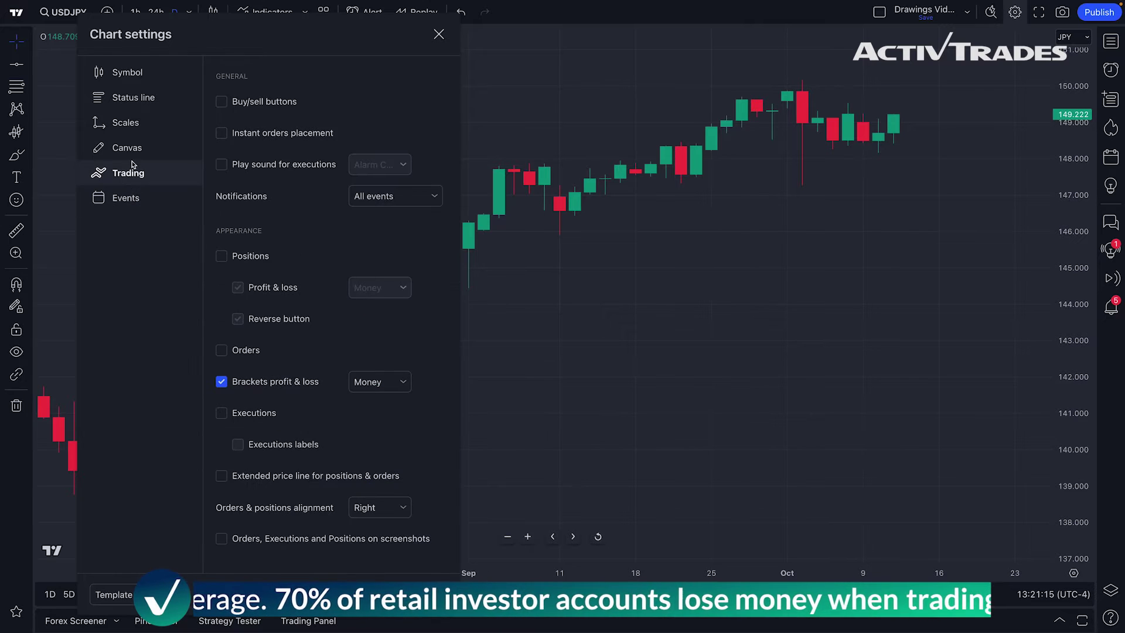
{"action": "left_click", "coordinate": [129, 152]}
{"action": "left_click", "coordinate": [133, 130]}
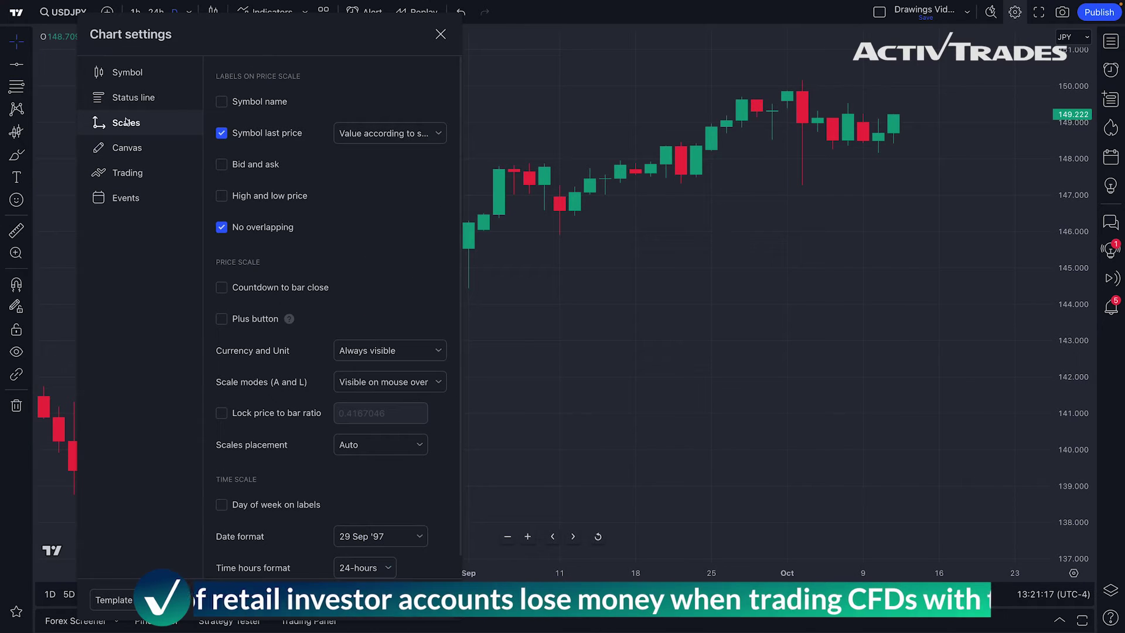
{"action": "left_click", "coordinate": [128, 103]}
{"action": "left_click", "coordinate": [129, 82]}
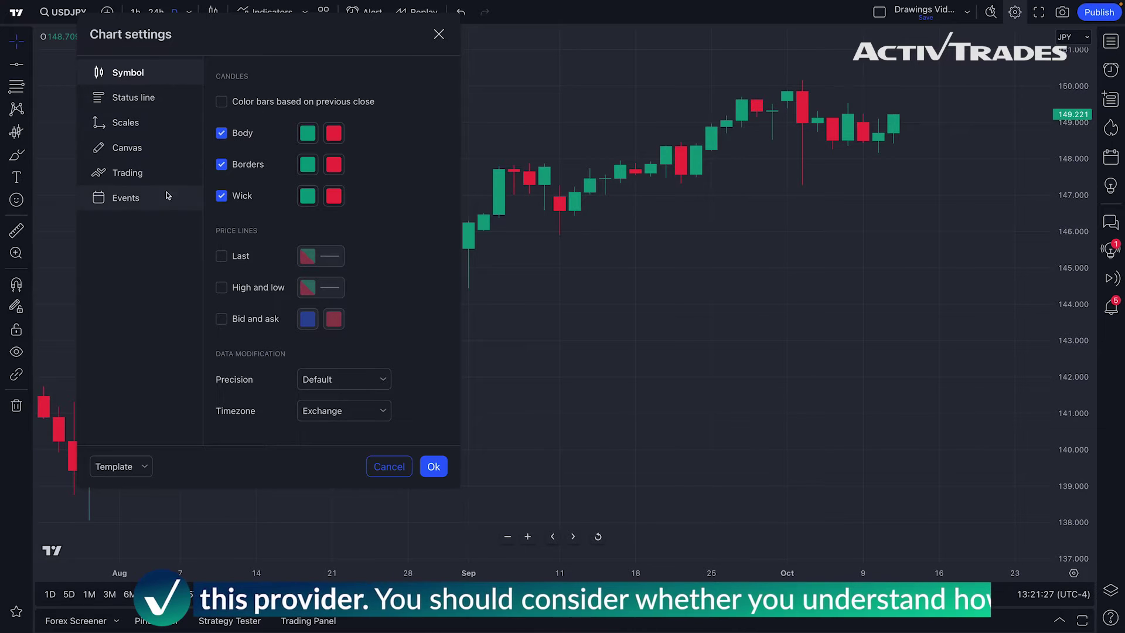
{"action": "left_click", "coordinate": [440, 34]}
Zoom in on the USDJPY candles and bring up the chart type list with Bars, Line, Heikin Ashi and Renko
{"action": "scroll", "coordinate": [455, 187], "scroll_direction": "up", "scroll_amount": 4}
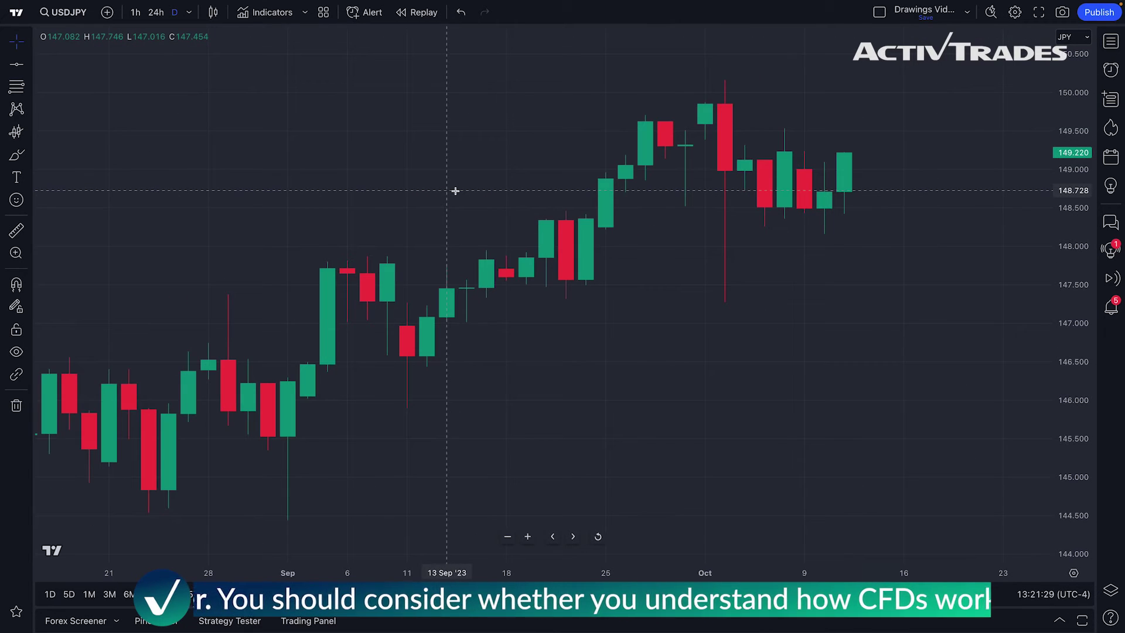
{"action": "scroll", "coordinate": [455, 190], "scroll_direction": "up", "scroll_amount": 1}
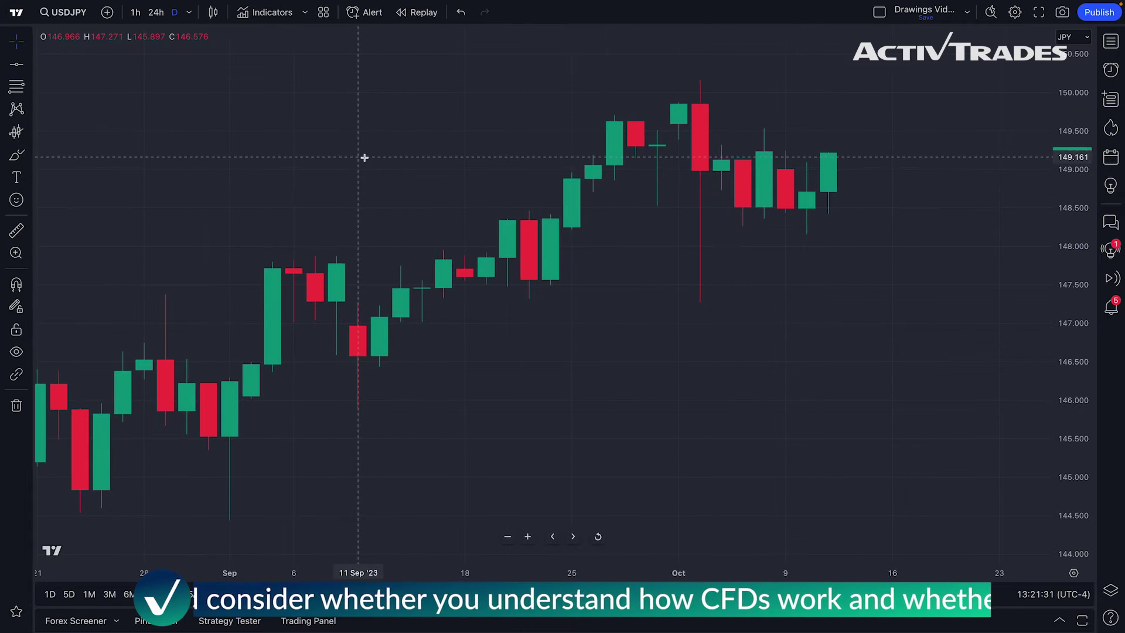
{"action": "scroll", "coordinate": [359, 158], "scroll_direction": "up", "scroll_amount": 1}
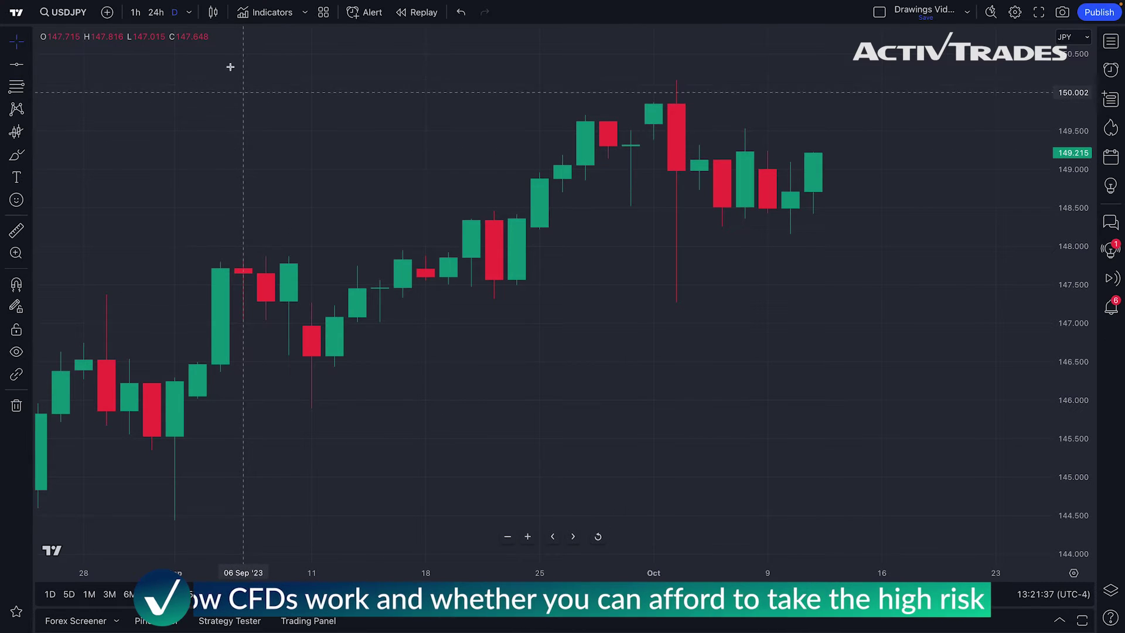
{"action": "left_click", "coordinate": [214, 14]}
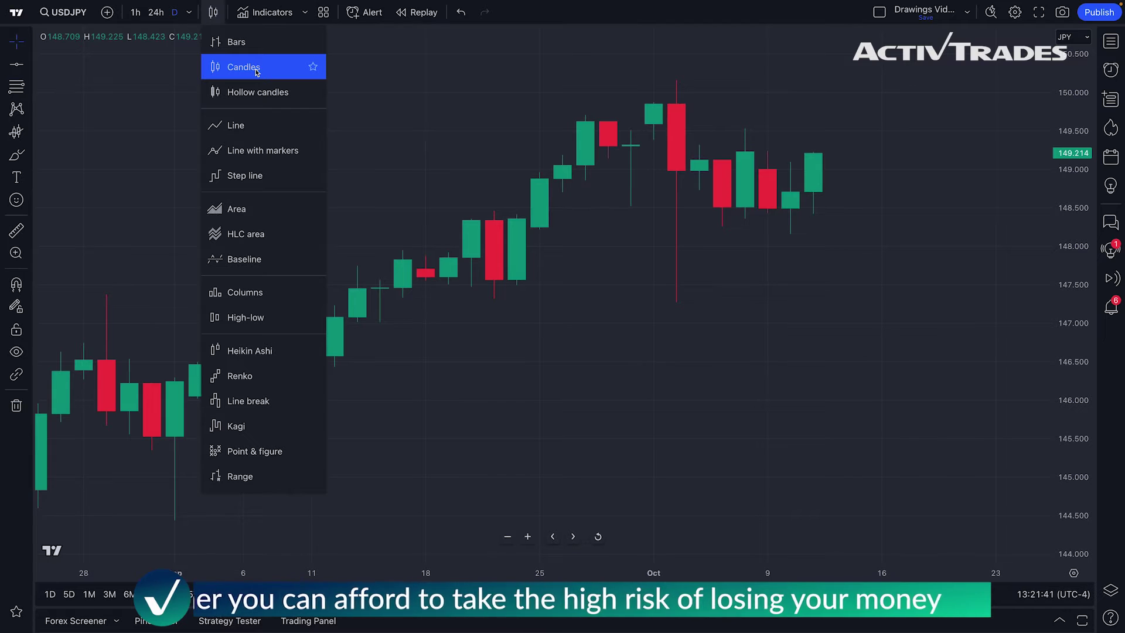
Switch the chart to hollow candles, then OHLC bars, line, and line with markers
{"action": "left_click", "coordinate": [267, 92]}
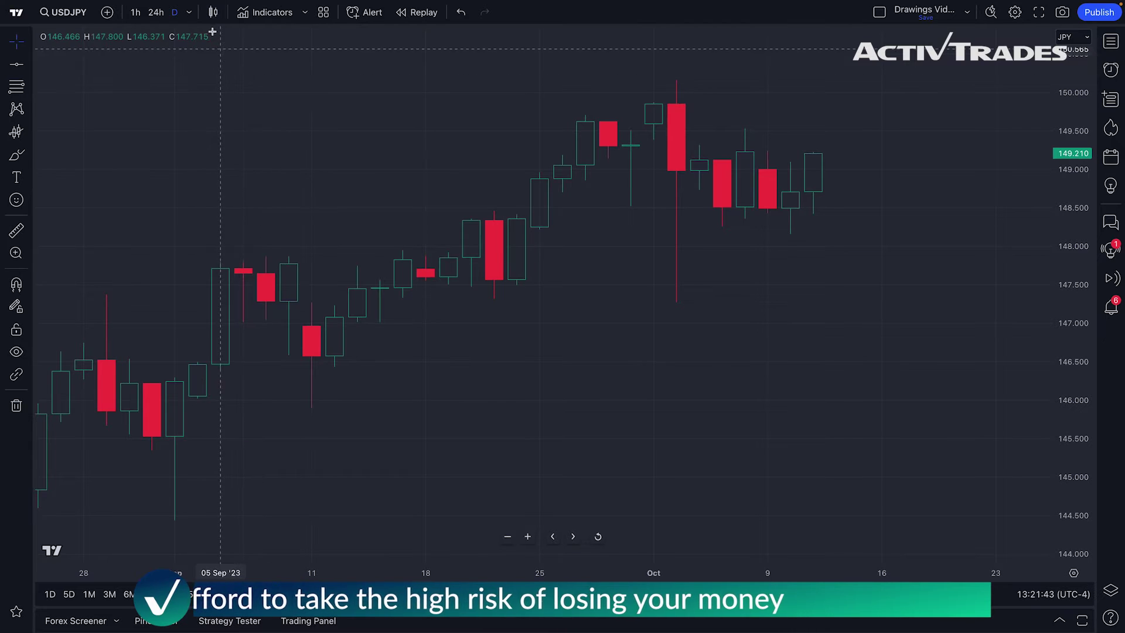
{"action": "left_click", "coordinate": [214, 12]}
{"action": "left_click", "coordinate": [224, 38]}
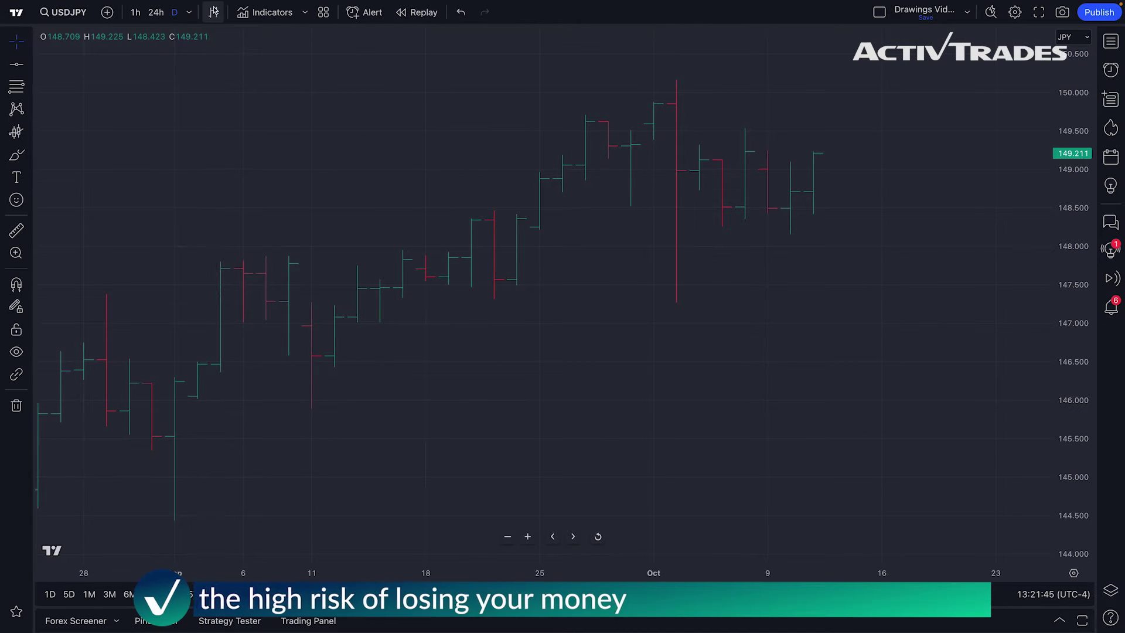
{"action": "left_click", "coordinate": [214, 13]}
{"action": "left_click", "coordinate": [237, 124]}
{"action": "left_click", "coordinate": [213, 12]}
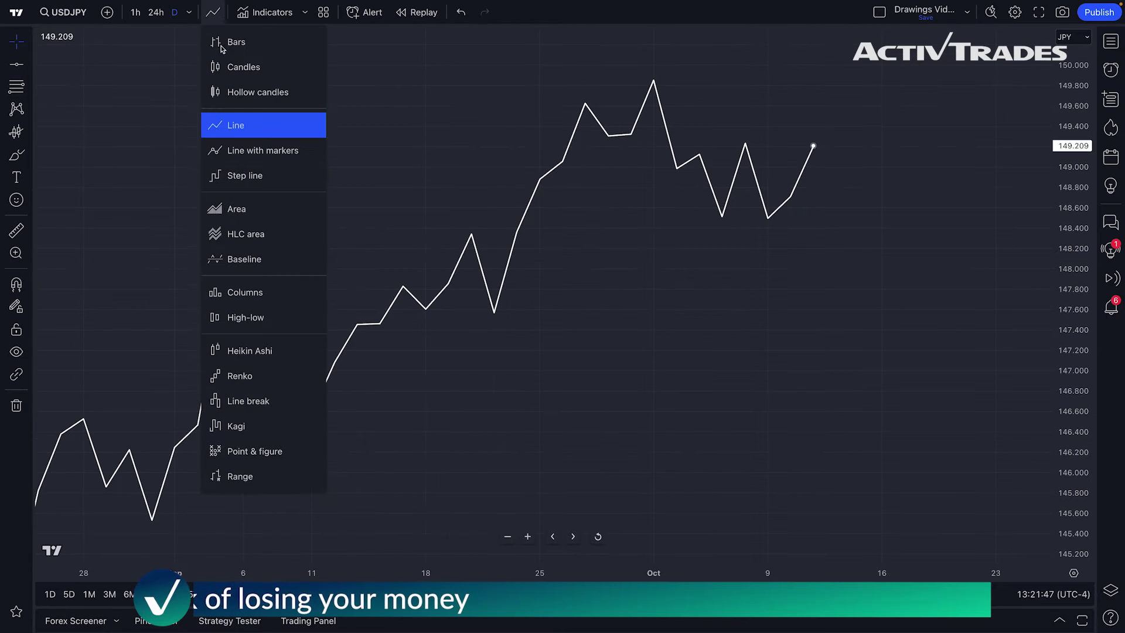
{"action": "left_click", "coordinate": [240, 147]}
Try the Area and Columns chart types, then switch back to candlesticks
{"action": "left_click", "coordinate": [213, 12]}
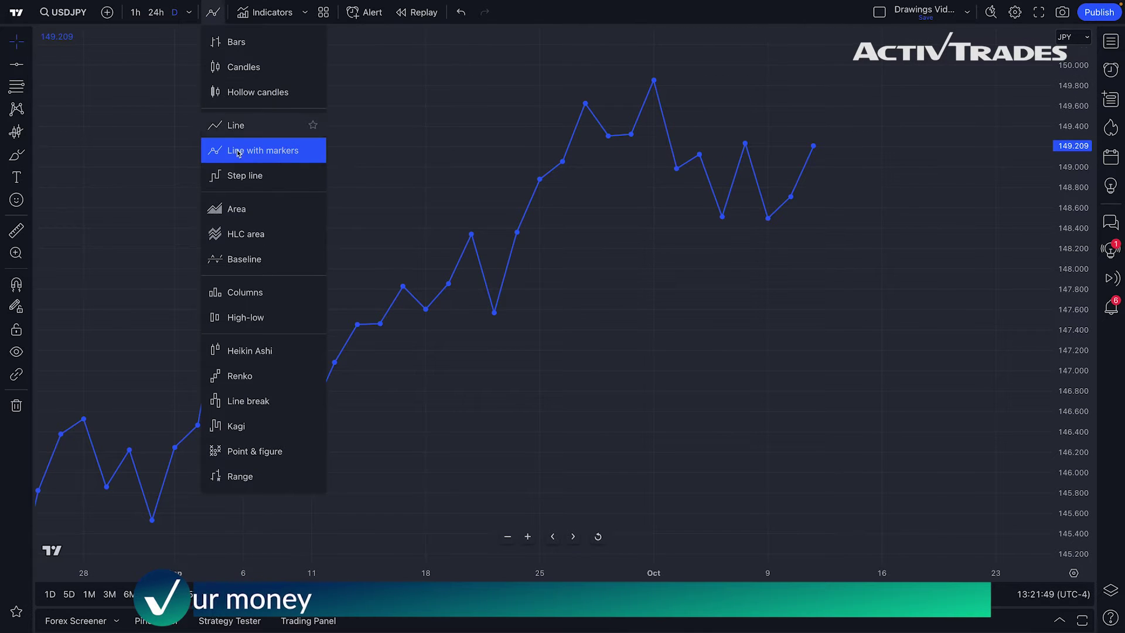
{"action": "left_click", "coordinate": [238, 209]}
{"action": "left_click", "coordinate": [213, 12]}
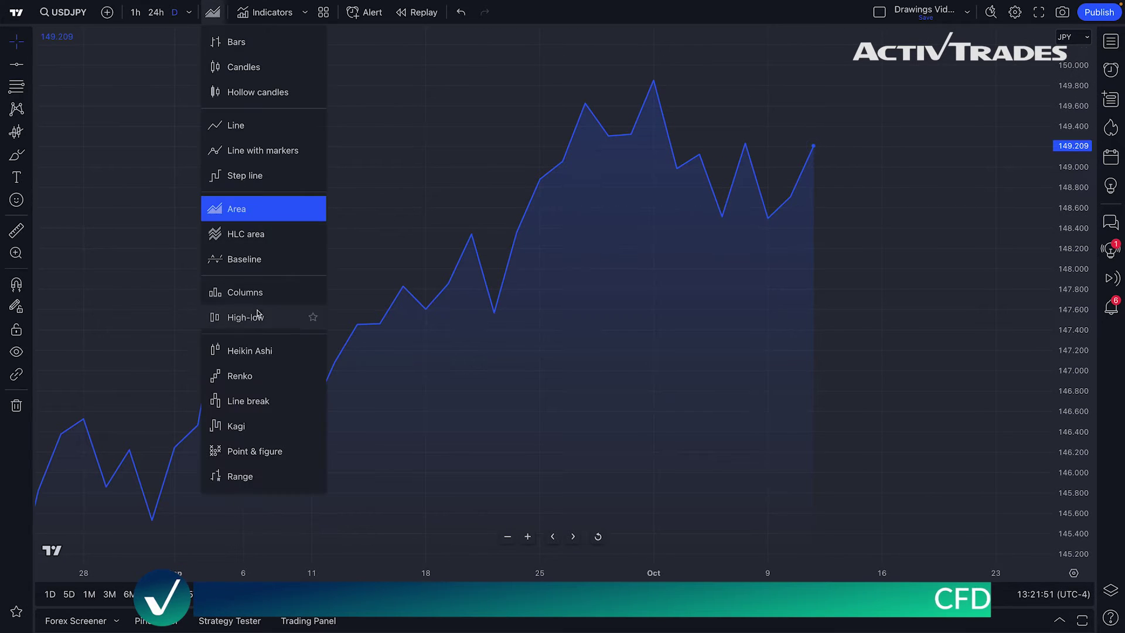
{"action": "left_click", "coordinate": [254, 290]}
{"action": "left_click", "coordinate": [214, 14]}
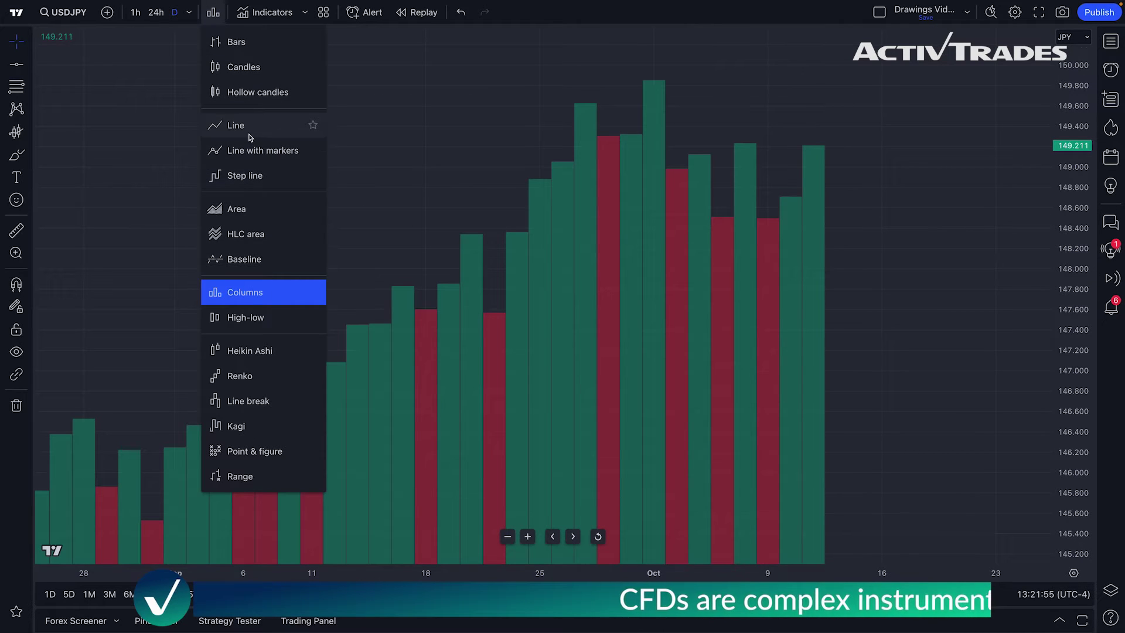
{"action": "left_click", "coordinate": [237, 68]}
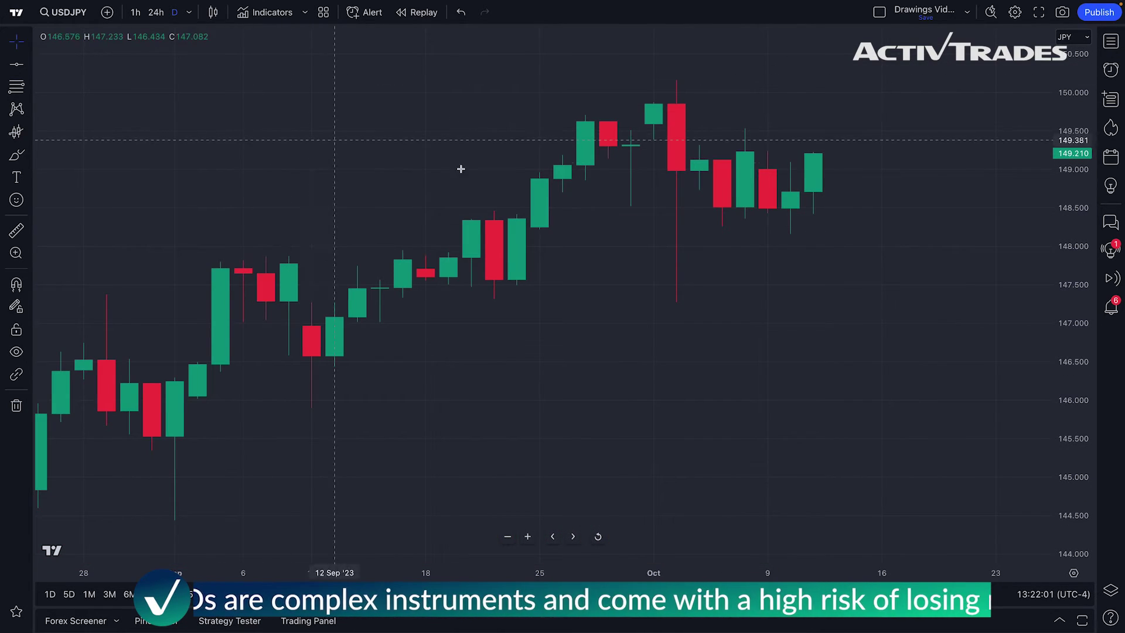
{"action": "scroll", "coordinate": [402, 211], "scroll_direction": "up", "scroll_amount": 3}
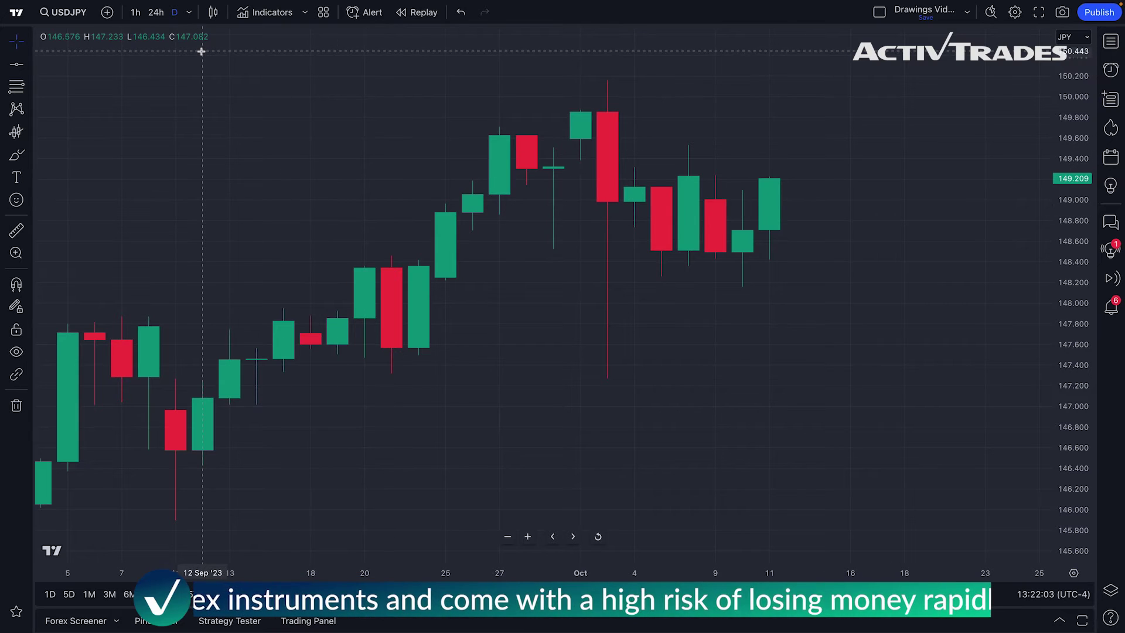
{"action": "left_click", "coordinate": [213, 11]}
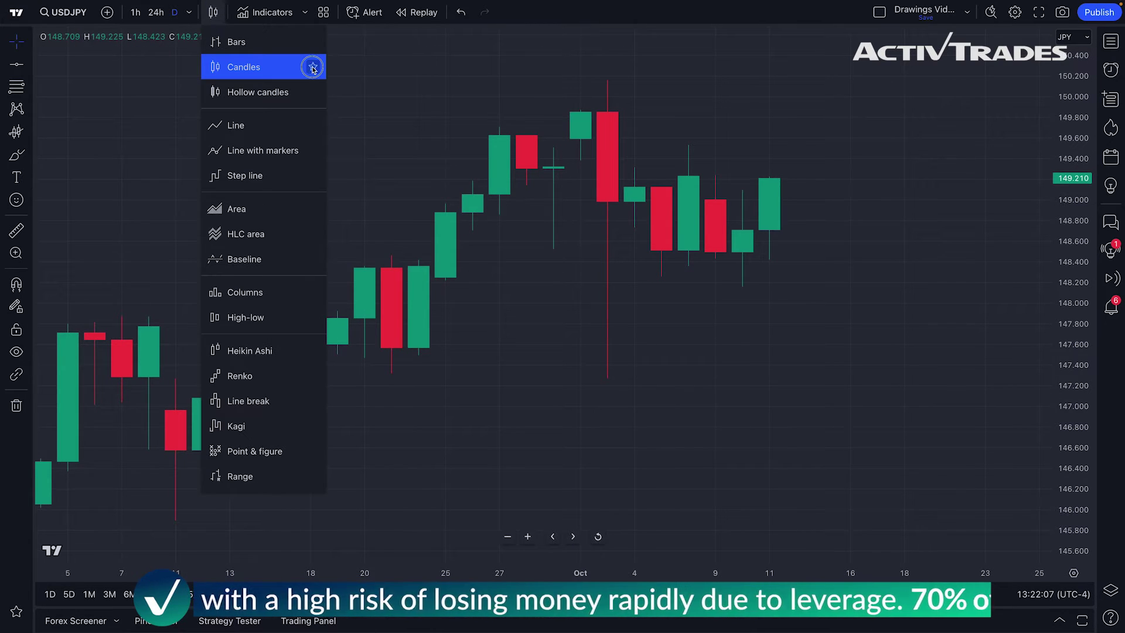
Star Candles, Bars, Area and Columns as favourite chart types
{"action": "left_click", "coordinate": [314, 68]}
{"action": "left_click", "coordinate": [313, 42]}
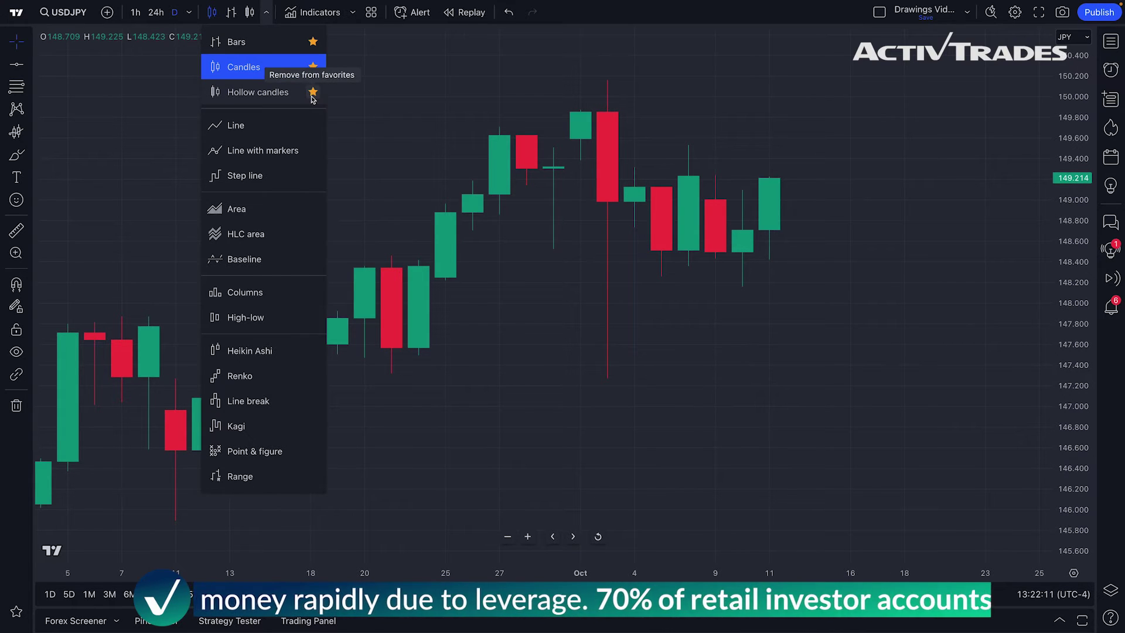
{"action": "left_click", "coordinate": [313, 209]}
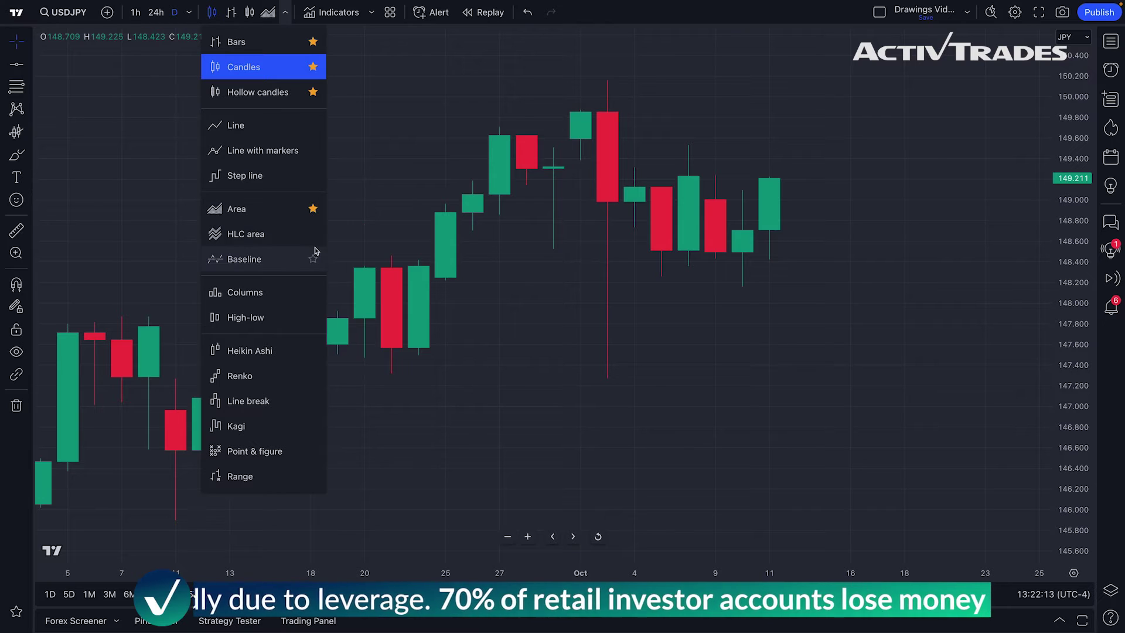
{"action": "left_click", "coordinate": [313, 292]}
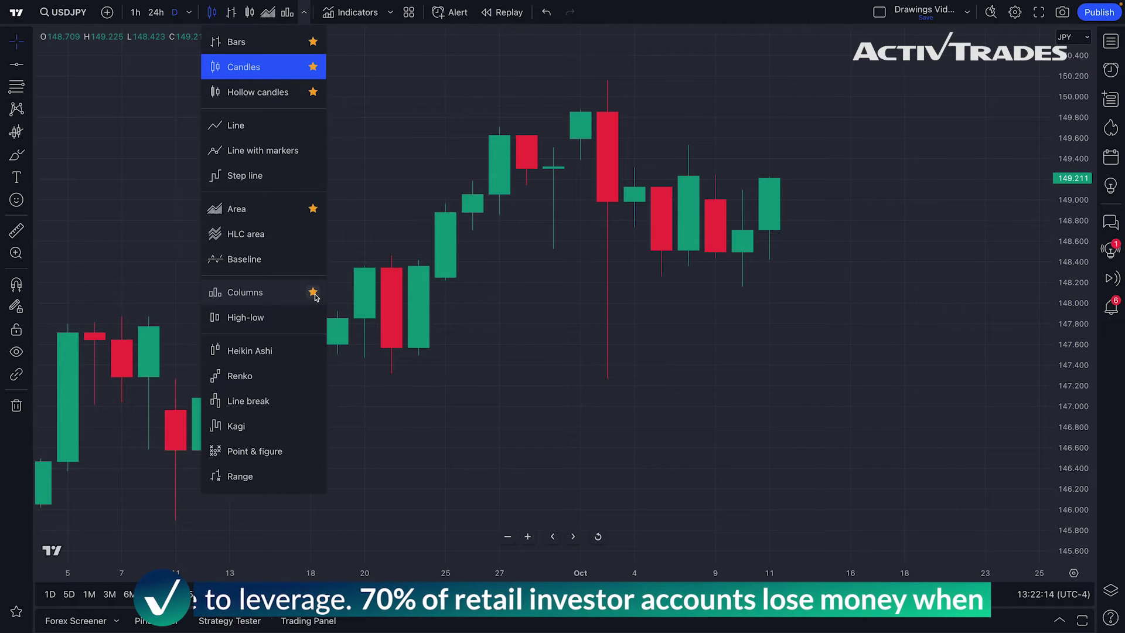
Use the toolbar favourites to switch through hollow candles, area and columns, then back to candles
{"action": "left_click", "coordinate": [252, 14]}
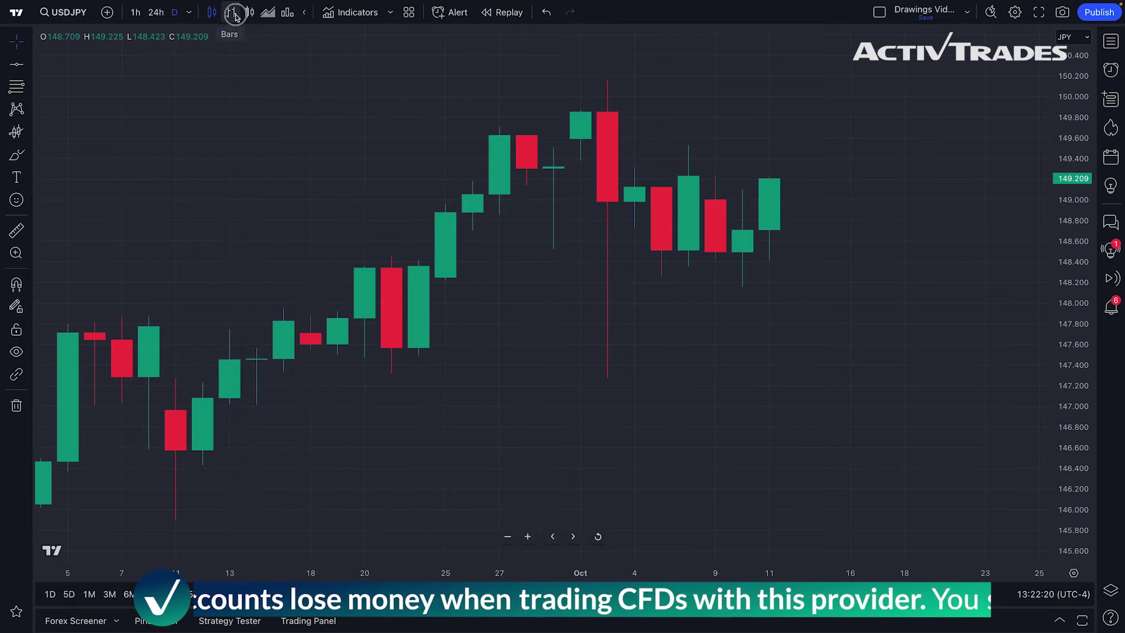
{"action": "left_click", "coordinate": [267, 12]}
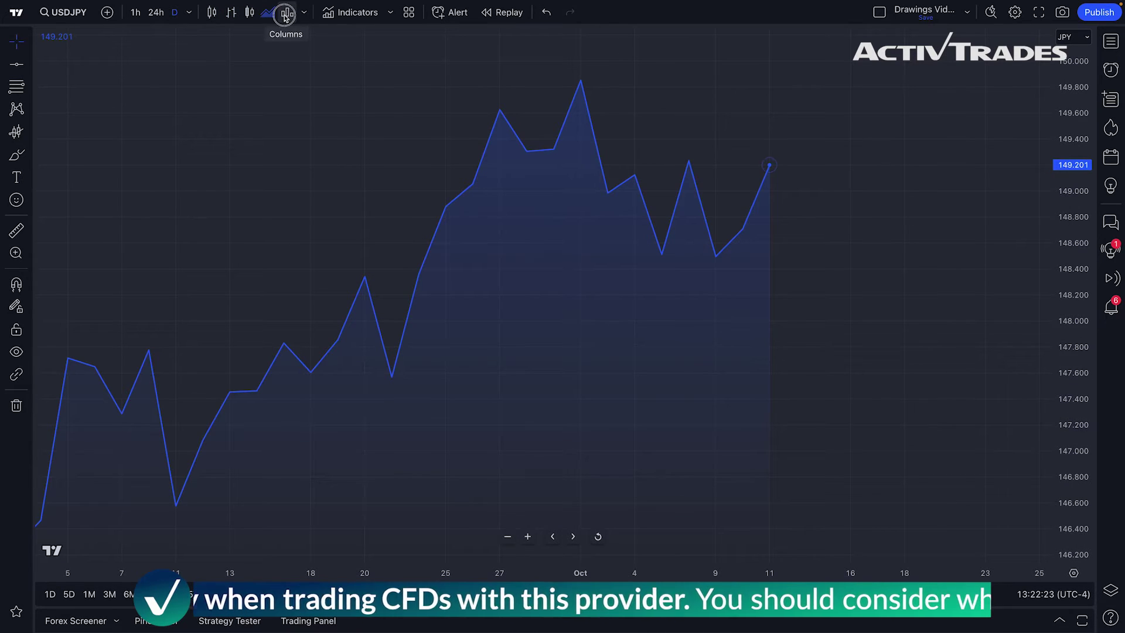
{"action": "left_click", "coordinate": [286, 13]}
{"action": "left_click", "coordinate": [212, 12]}
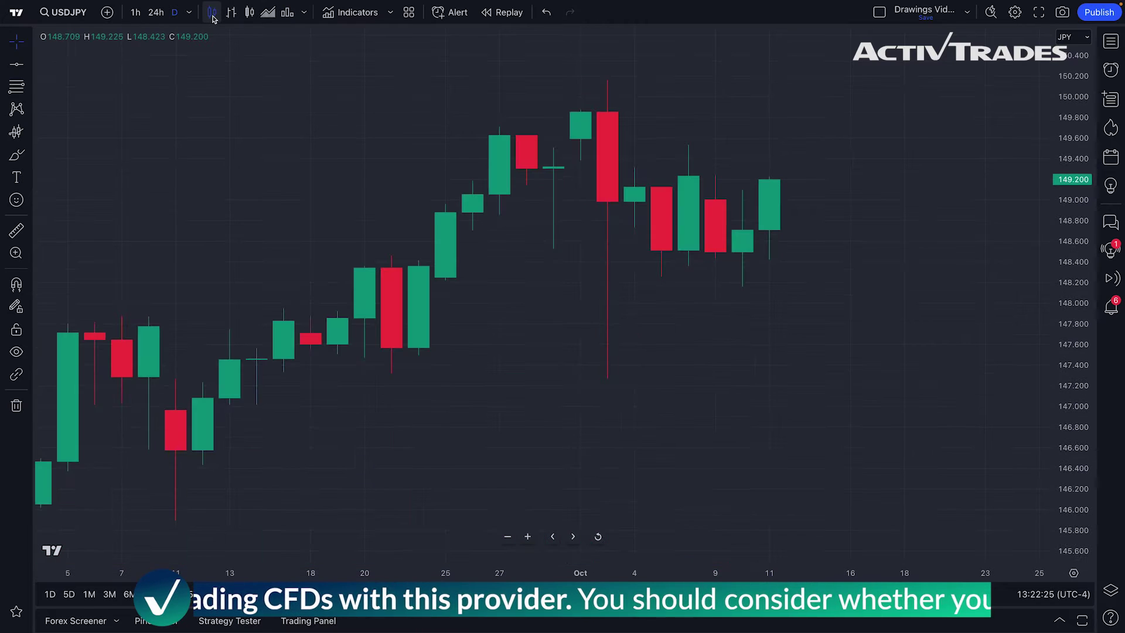
Switch to Area and back to Candles, then remove Area from the favourite chart types
{"action": "left_click", "coordinate": [303, 12]}
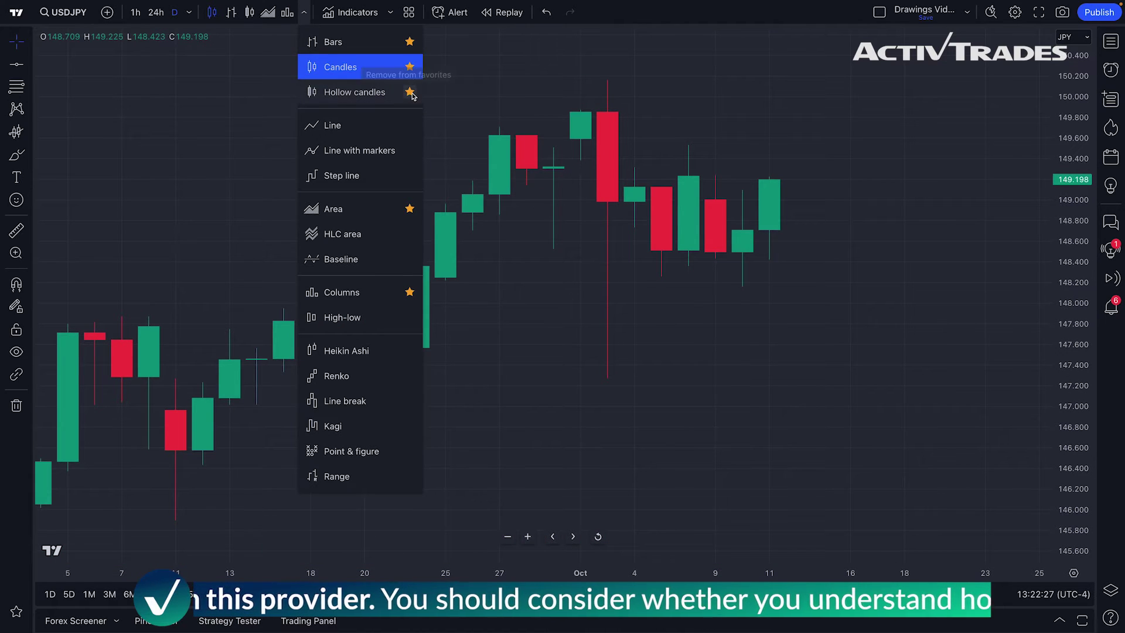
{"action": "left_click", "coordinate": [412, 216]}
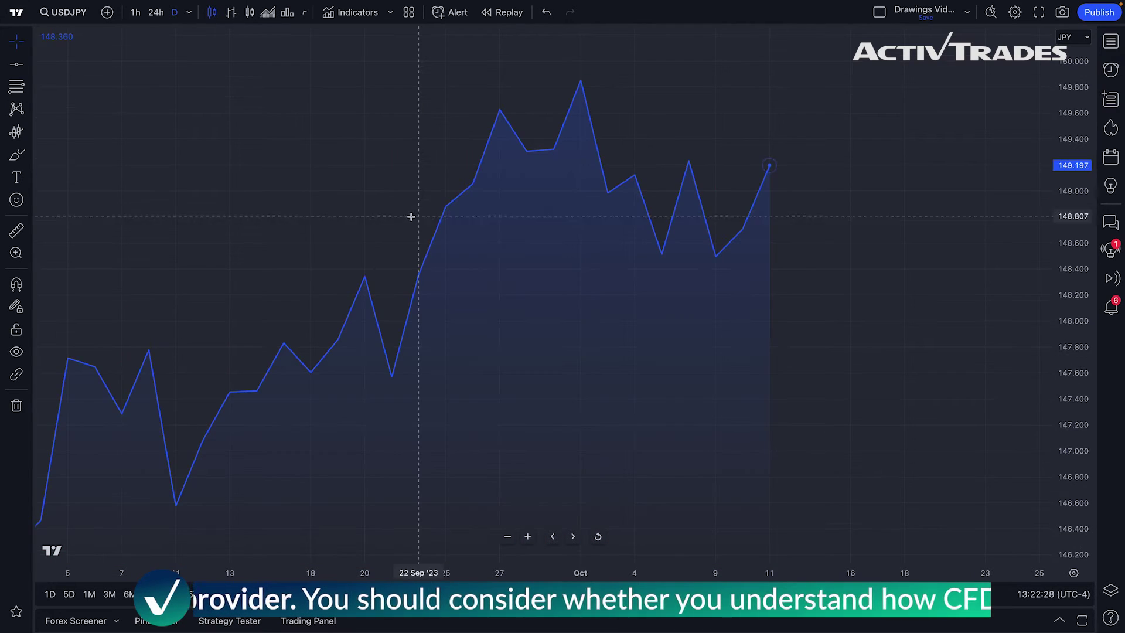
{"action": "left_click", "coordinate": [212, 13]}
{"action": "left_click", "coordinate": [285, 12]}
{"action": "left_click", "coordinate": [412, 215]}
{"action": "left_click", "coordinate": [170, 199]}
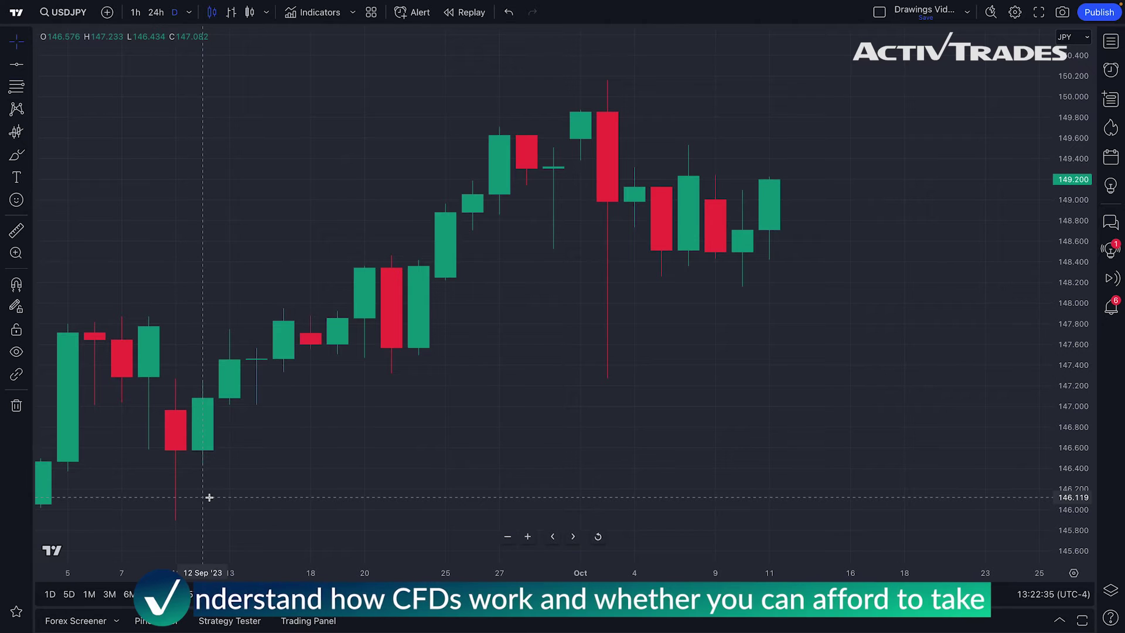
Set the USDJPY daily chart to the year-to-date range, January to mid-October 2023
{"action": "scroll", "coordinate": [254, 422], "scroll_direction": "up", "scroll_amount": 1}
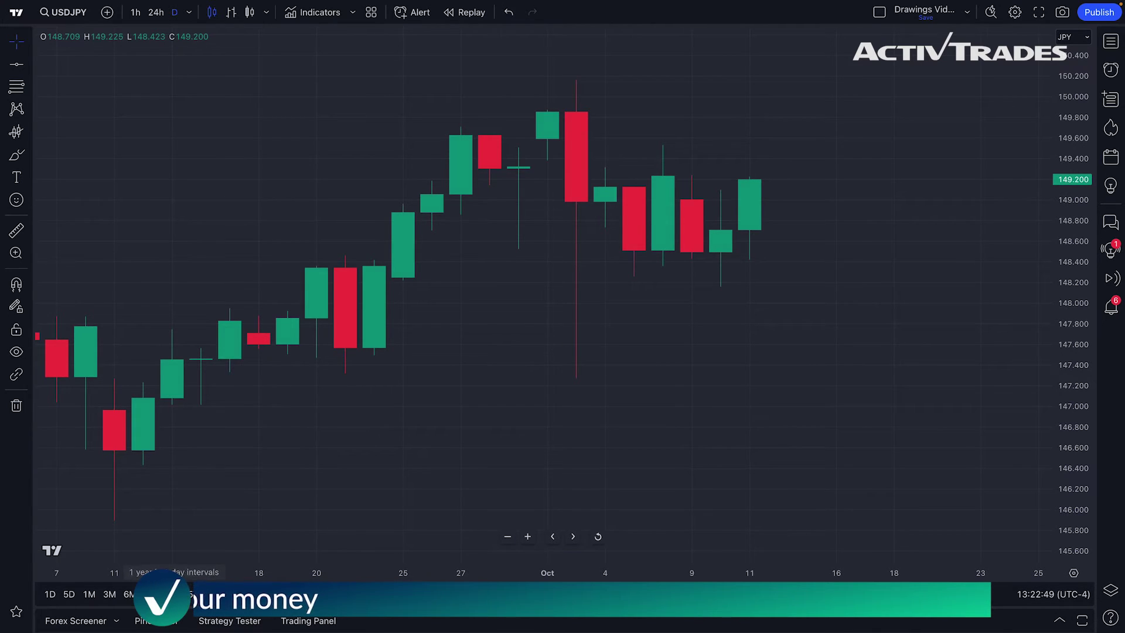
{"action": "left_click", "coordinate": [170, 595]}
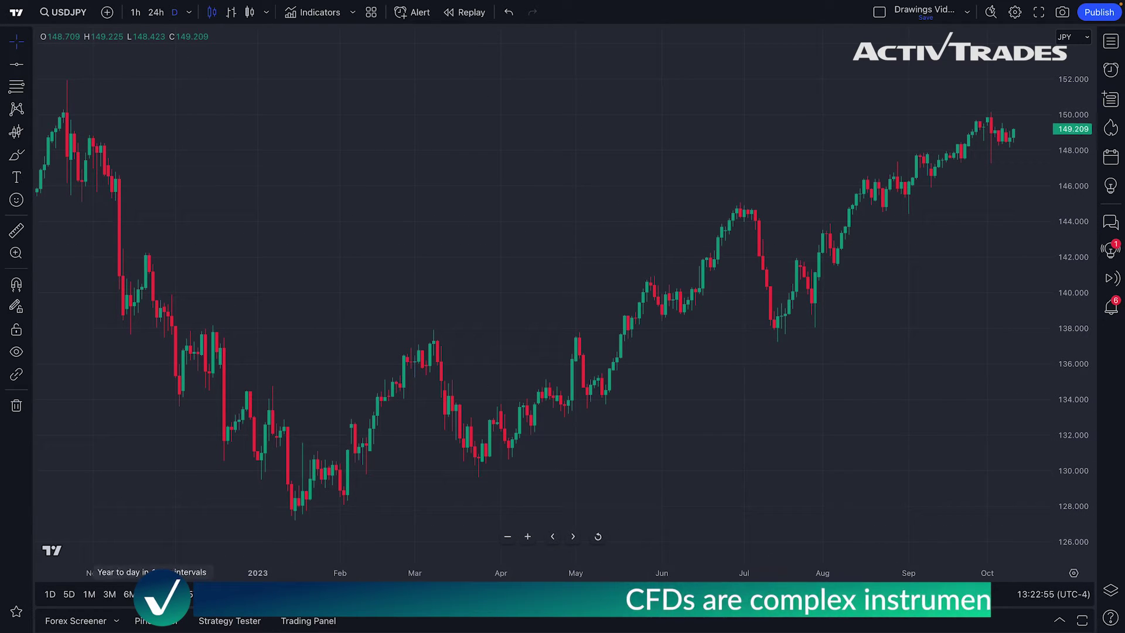
{"action": "left_click", "coordinate": [149, 594]}
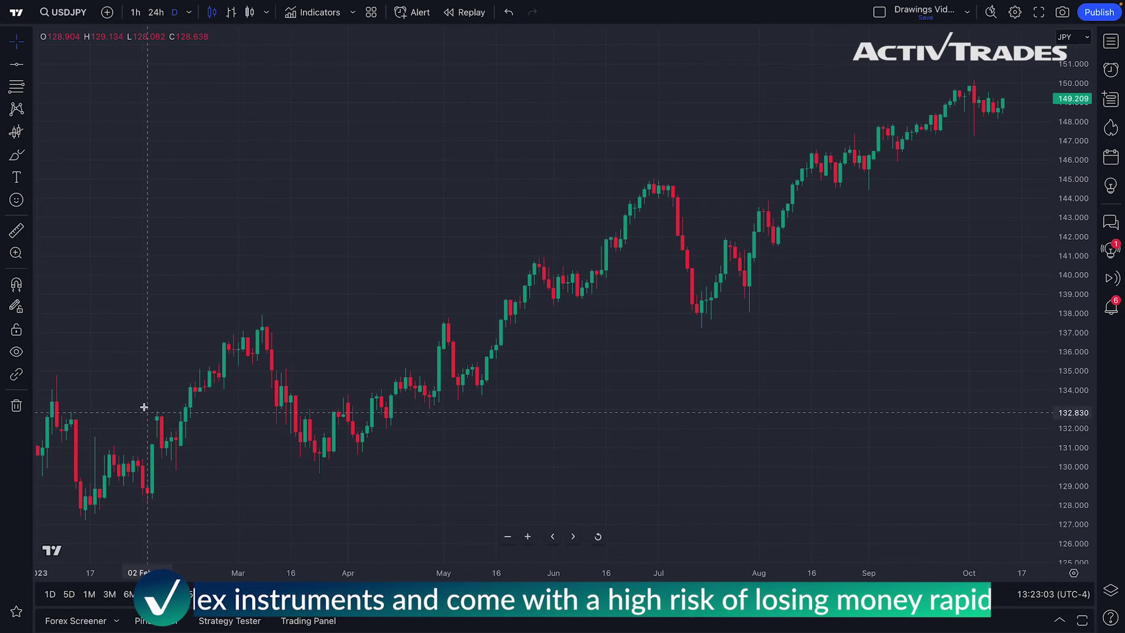
{"action": "left_click", "coordinate": [61, 14]}
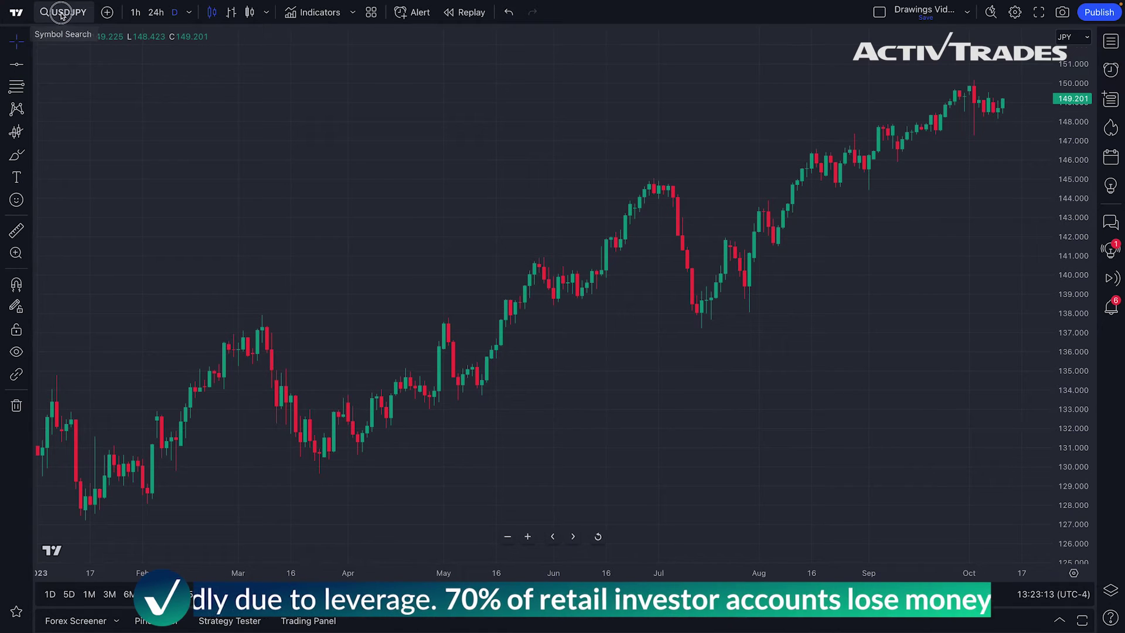
Replace USDJPY with the query 'FED' to list Federal Reserve series such as FEDFUNDS
{"action": "key", "text": "BackSpace"}
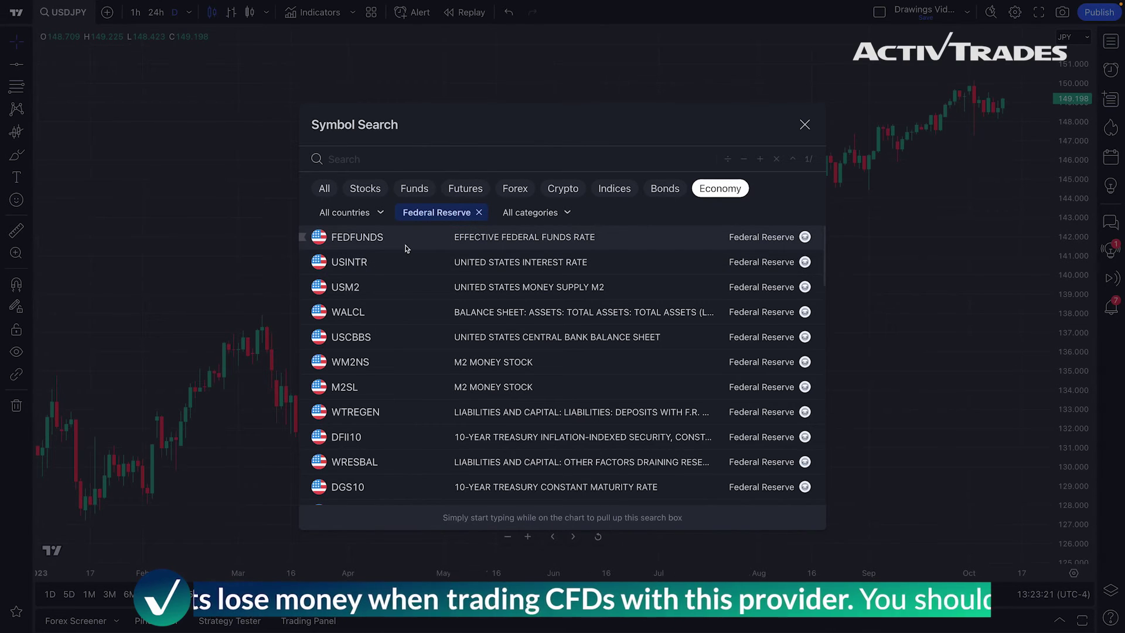
{"action": "left_click", "coordinate": [347, 160]}
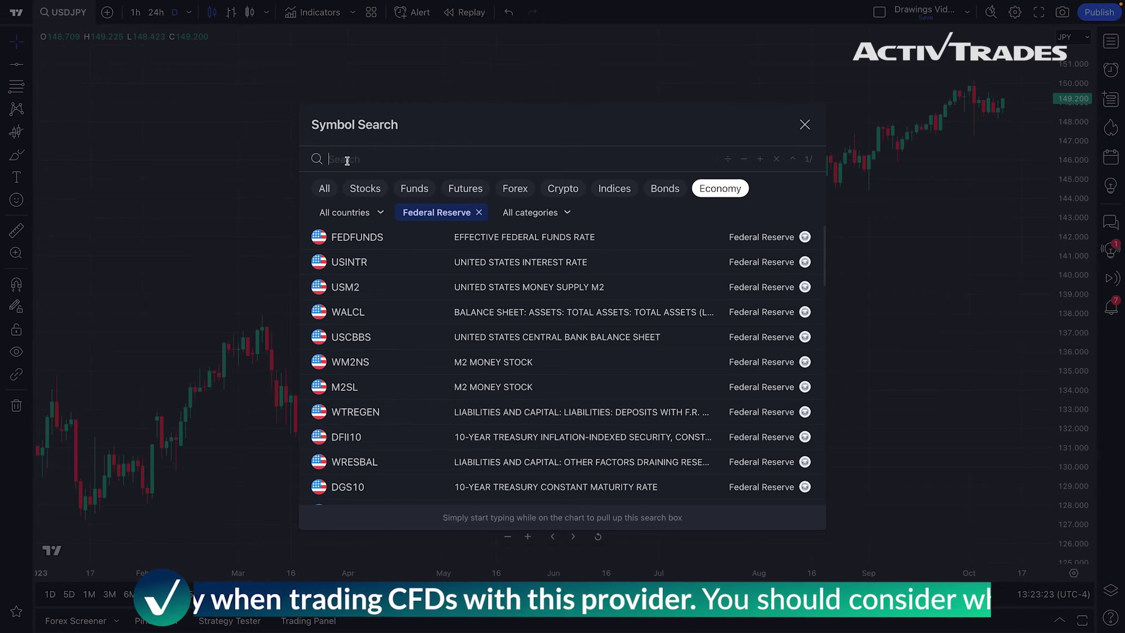
{"action": "type", "text": "FED"}
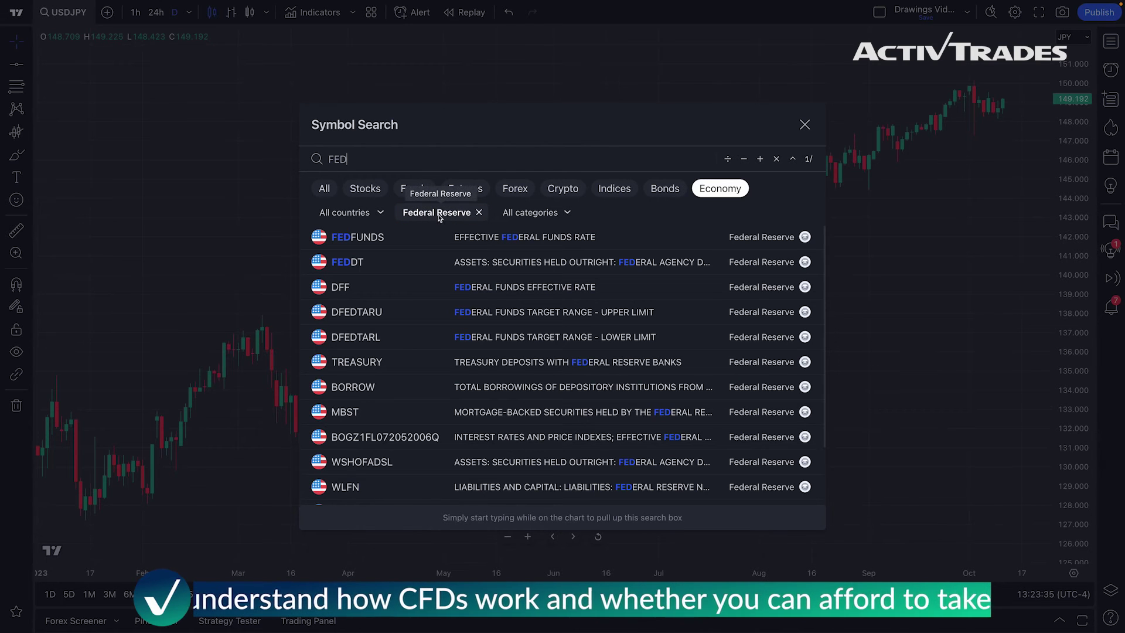
{"action": "double_click", "coordinate": [340, 160]}
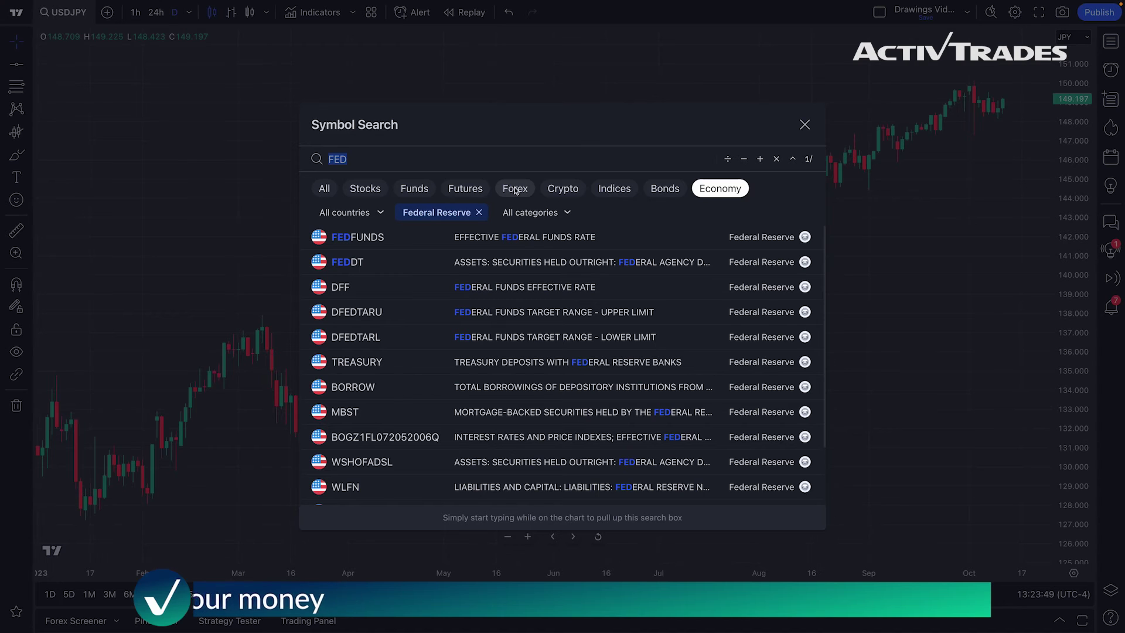
Close Symbol Search and open the Forex screener beneath the USDJPY chart
{"action": "left_click", "coordinate": [804, 123]}
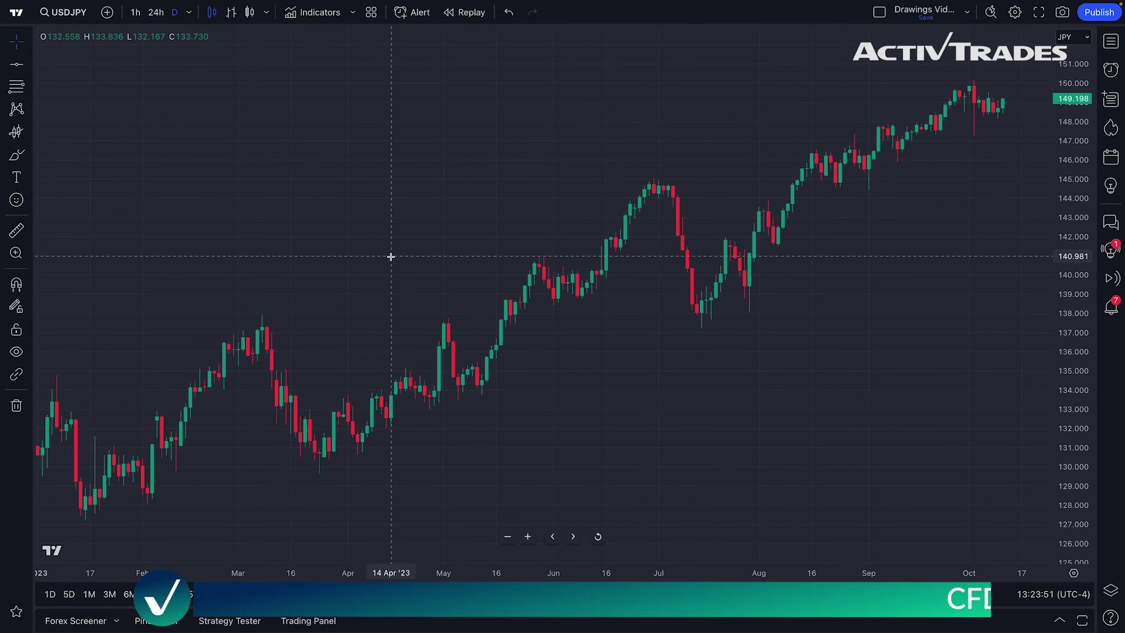
{"action": "scroll", "coordinate": [381, 258], "scroll_direction": "up", "scroll_amount": 3}
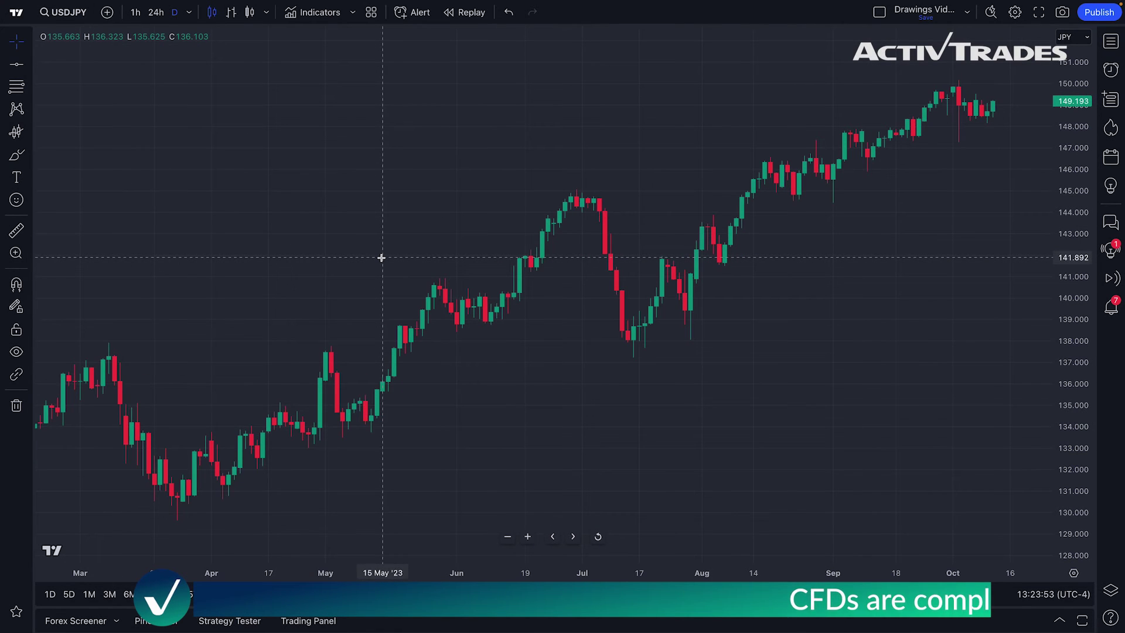
{"action": "scroll", "coordinate": [477, 301], "scroll_direction": "up", "scroll_amount": 2}
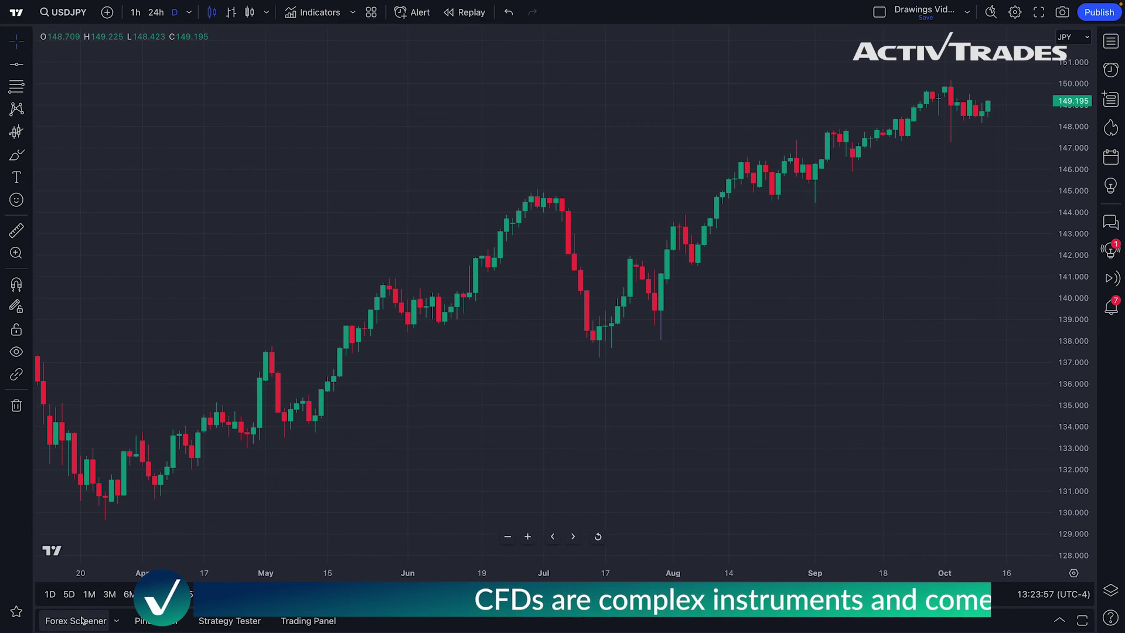
{"action": "left_click", "coordinate": [116, 623]}
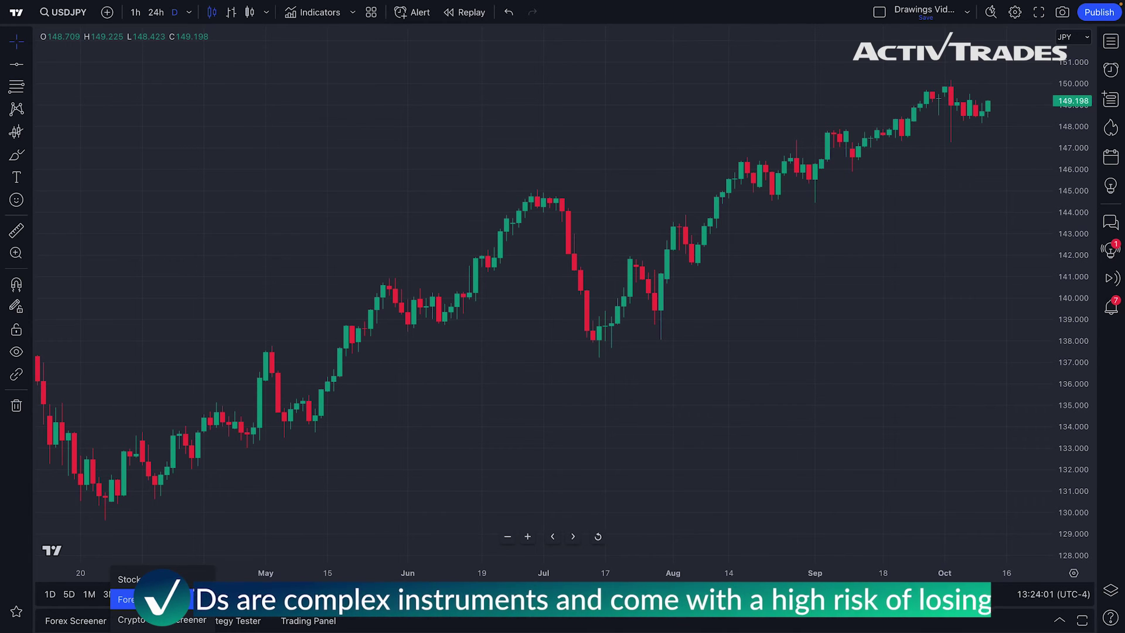
{"action": "left_click", "coordinate": [146, 598]}
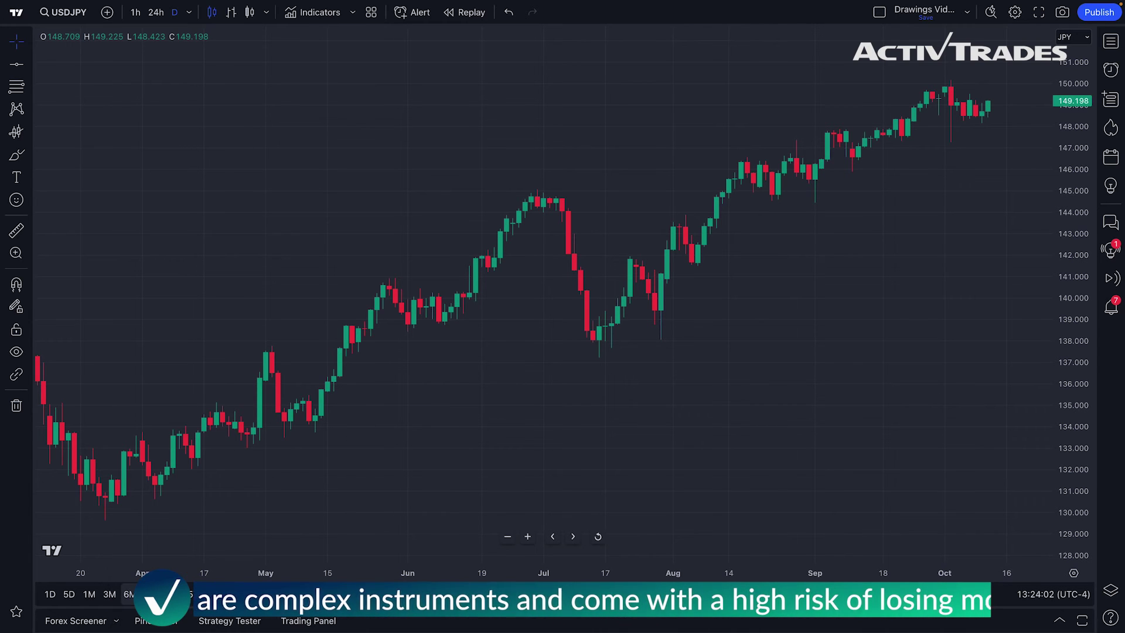
{"action": "left_click", "coordinate": [87, 622]}
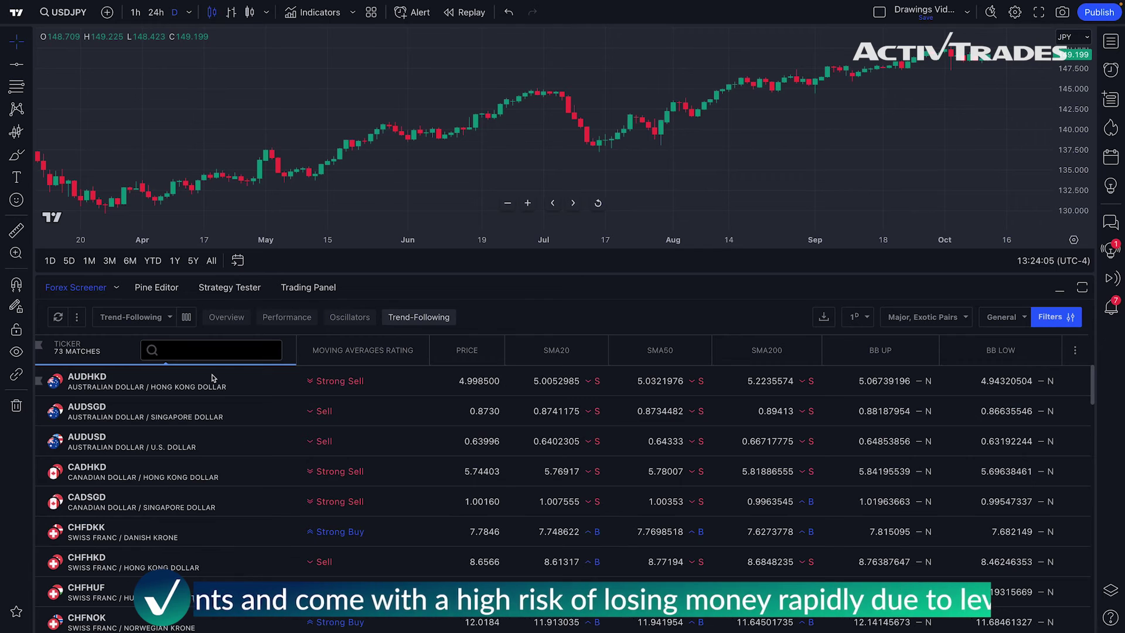
Browse the Overview, Performance, Oscillators and Trend-Following views, then collapse the screener
{"action": "left_click", "coordinate": [233, 320]}
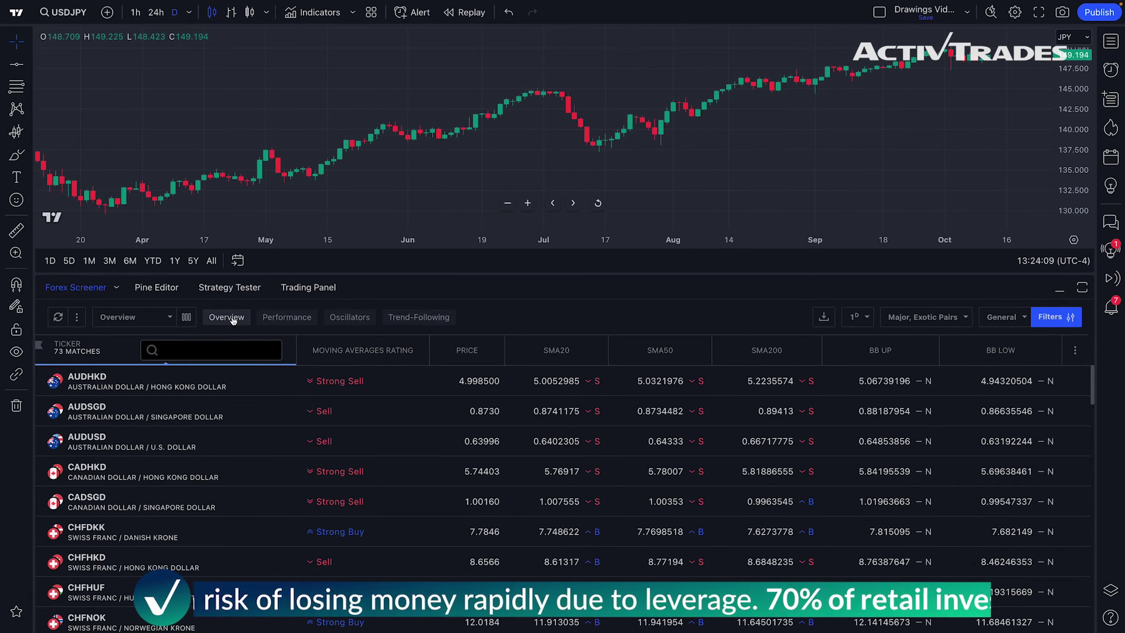
{"action": "left_click", "coordinate": [271, 318]}
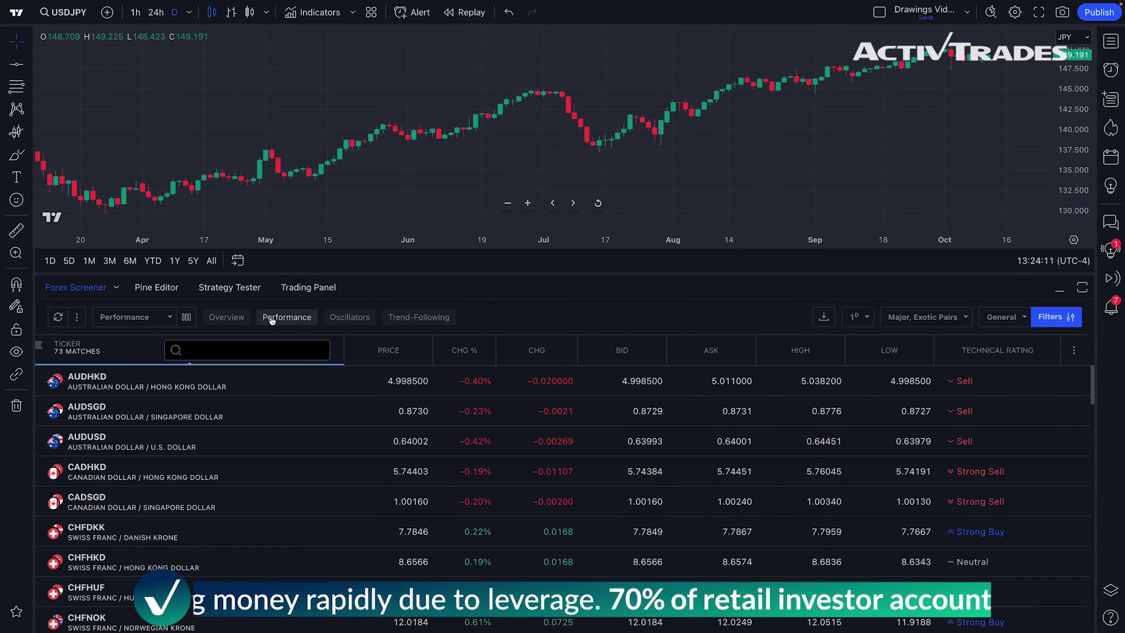
{"action": "left_click", "coordinate": [332, 318]}
{"action": "left_click", "coordinate": [422, 317]}
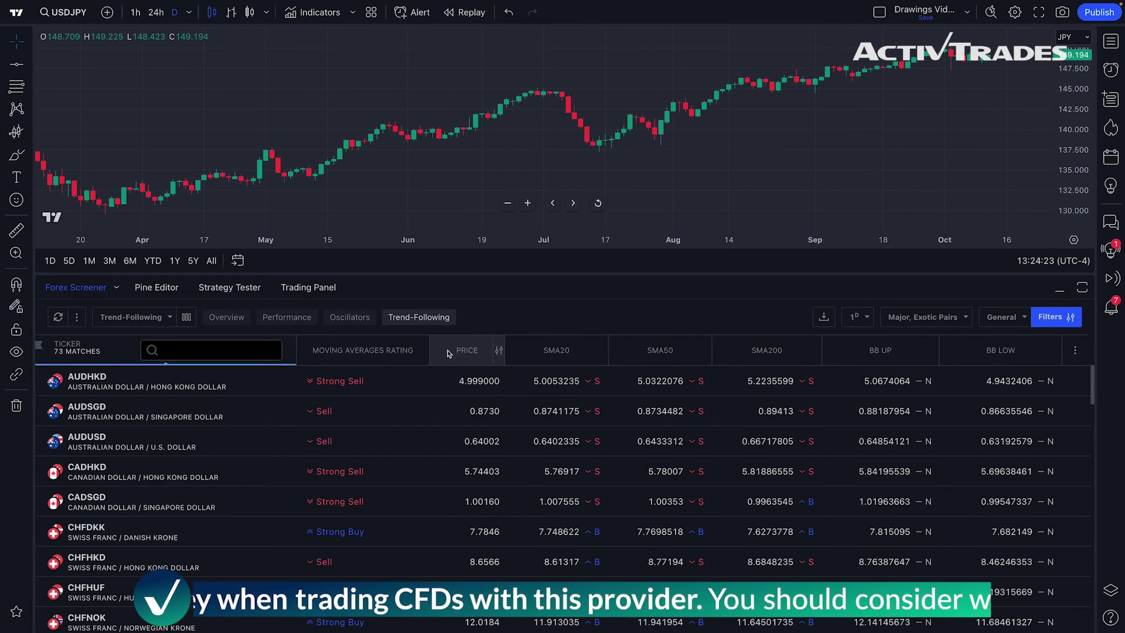
{"action": "left_click", "coordinate": [79, 290]}
Bring up the chart settings from the chart's context menu and move the window off the candles
{"action": "scroll", "coordinate": [304, 307], "scroll_direction": "up", "scroll_amount": 3}
{"action": "scroll", "coordinate": [304, 307], "scroll_direction": "up", "scroll_amount": 6}
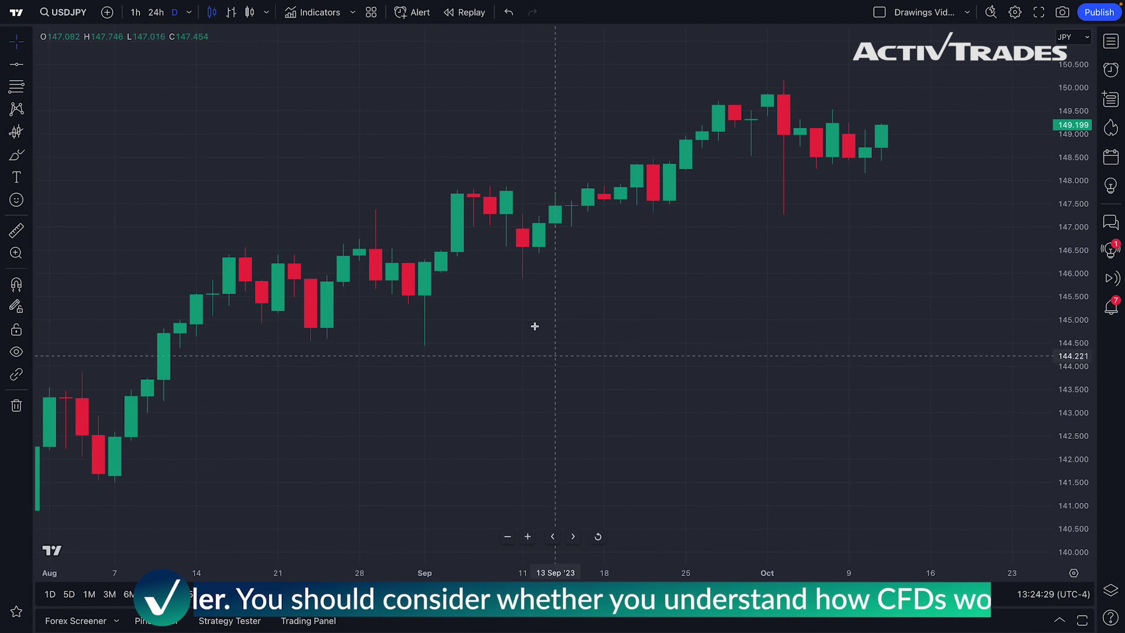
{"action": "right_click", "coordinate": [577, 291]}
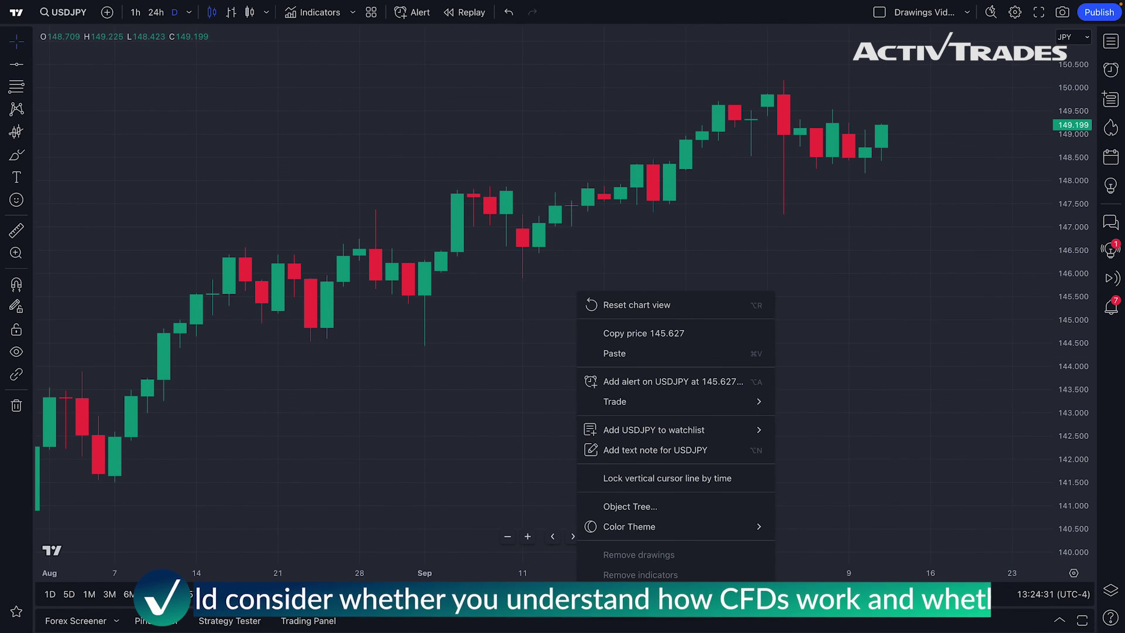
{"action": "left_click", "coordinate": [622, 603]}
{"action": "left_click_drag", "start_coordinate": [580, 106], "coordinate": [265, 100]}
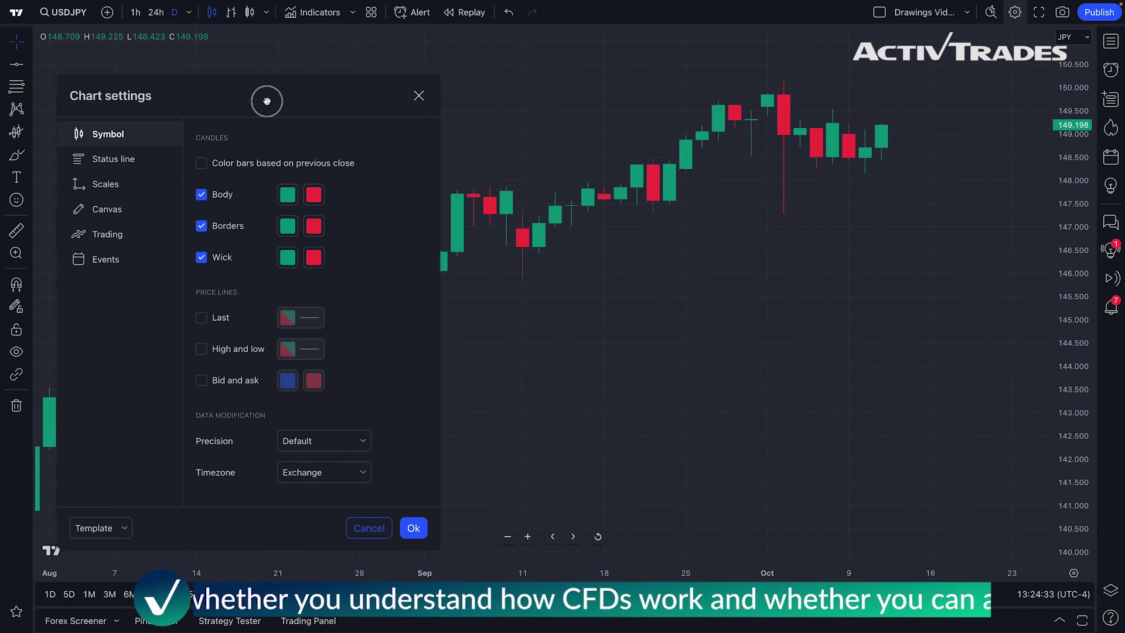
After previewing yellow, teal, blue, purple and pink, make rising candle bodies bright green, keeping candlesticks
{"action": "left_click", "coordinate": [287, 195]}
{"action": "left_click", "coordinate": [318, 234]}
{"action": "left_click", "coordinate": [332, 234]}
{"action": "left_click", "coordinate": [347, 234]}
{"action": "left_click", "coordinate": [375, 235]}
{"action": "left_click", "coordinate": [390, 235]}
{"action": "left_click", "coordinate": [417, 234]}
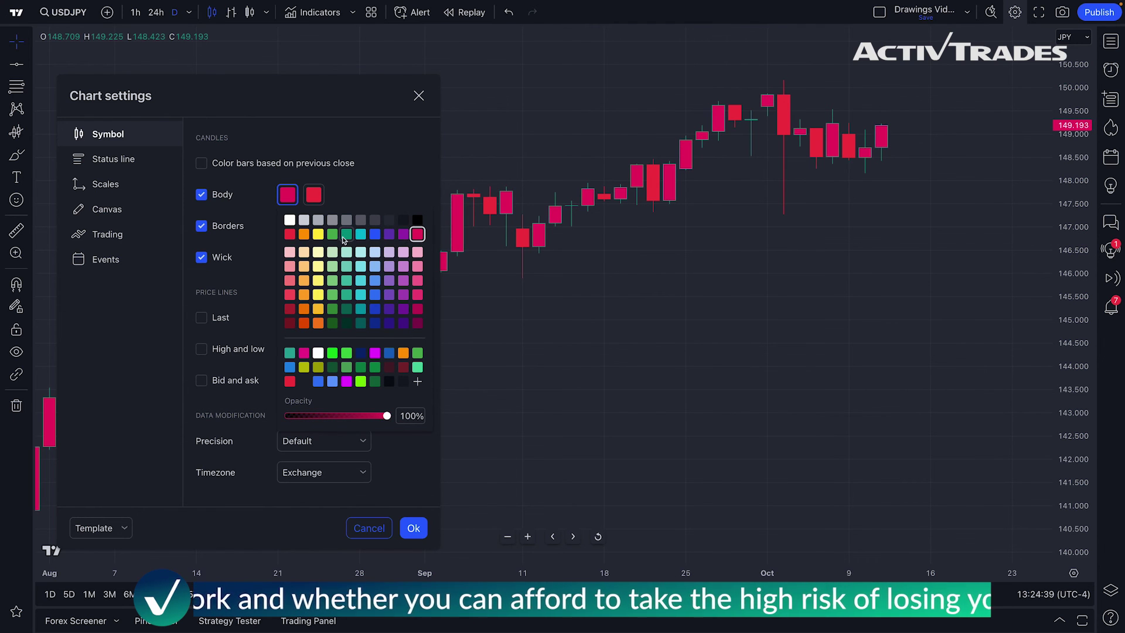
{"action": "left_click", "coordinate": [331, 235]}
{"action": "left_click", "coordinate": [418, 95]}
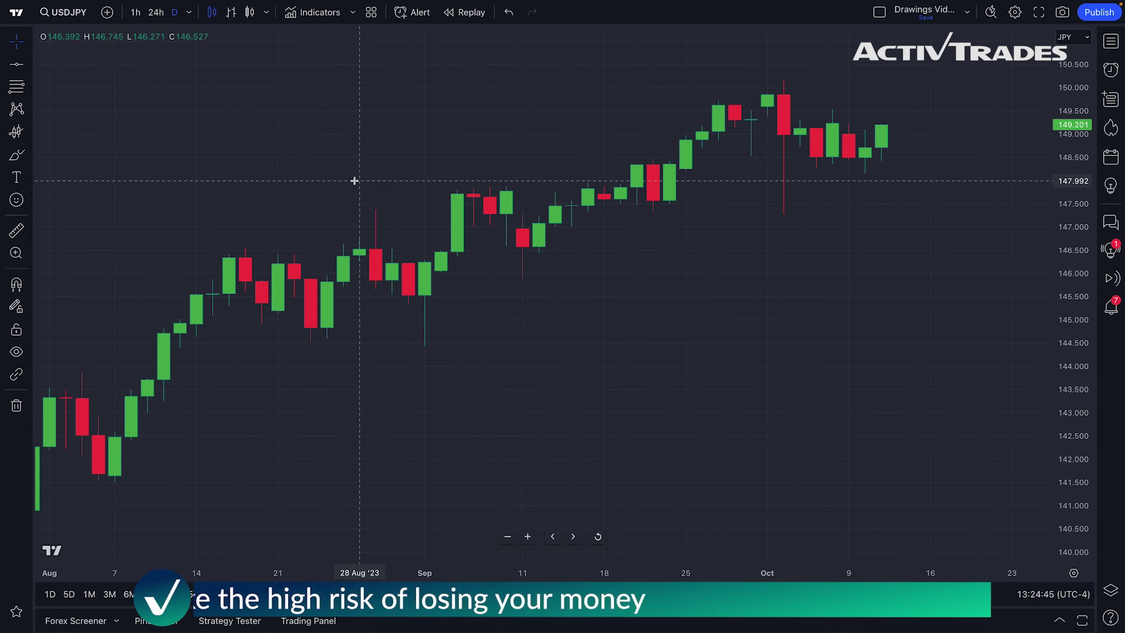
{"action": "left_click", "coordinate": [267, 15]}
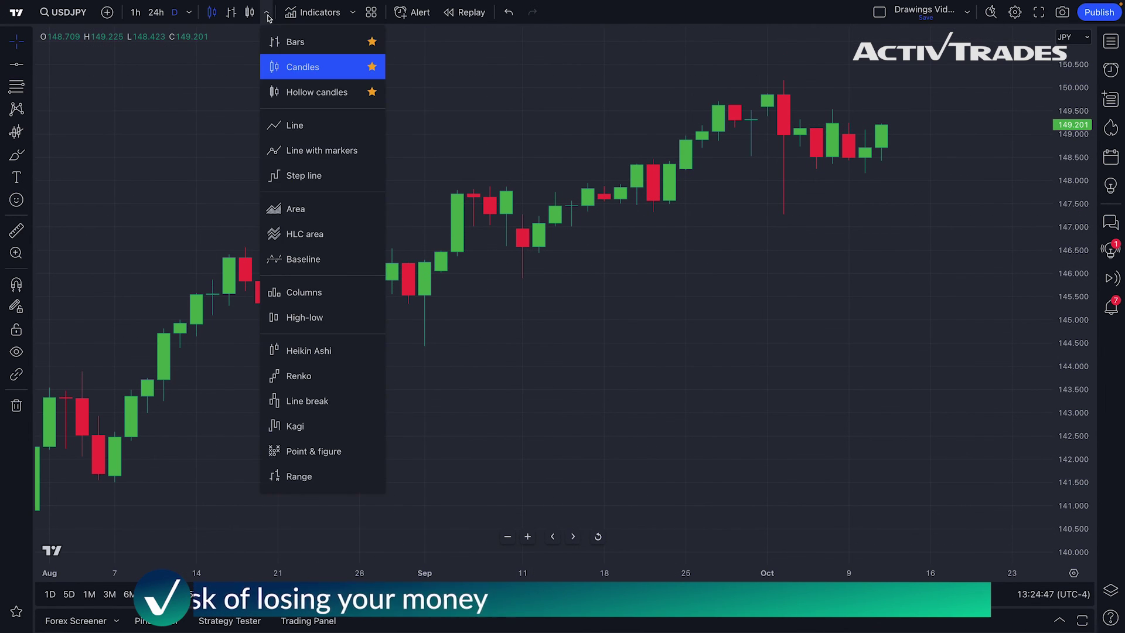
{"action": "left_click", "coordinate": [82, 59]}
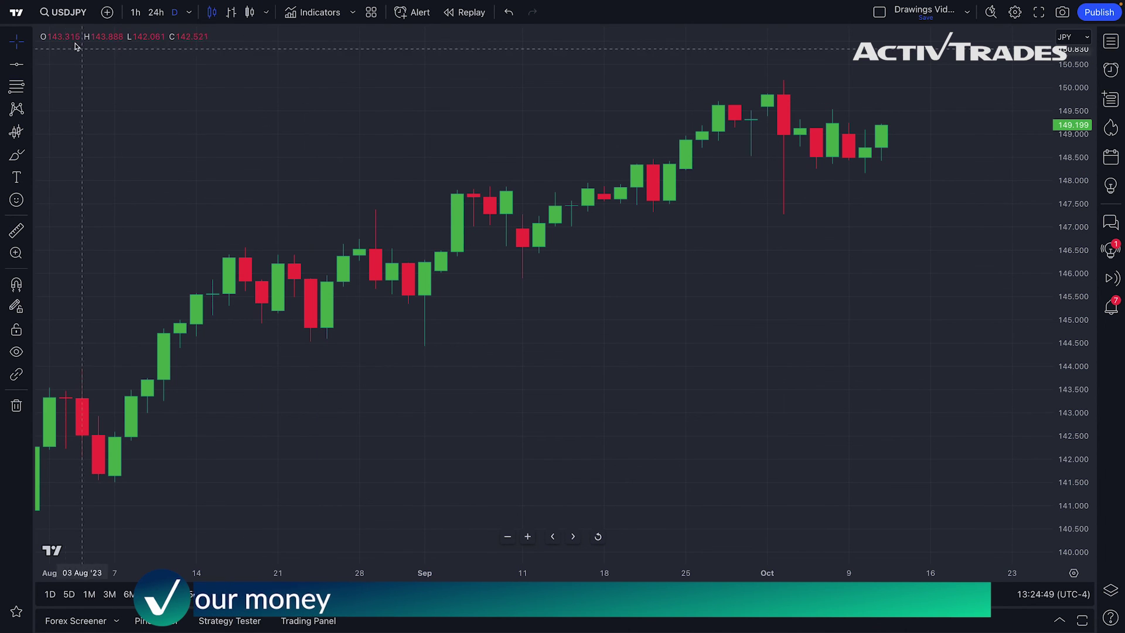